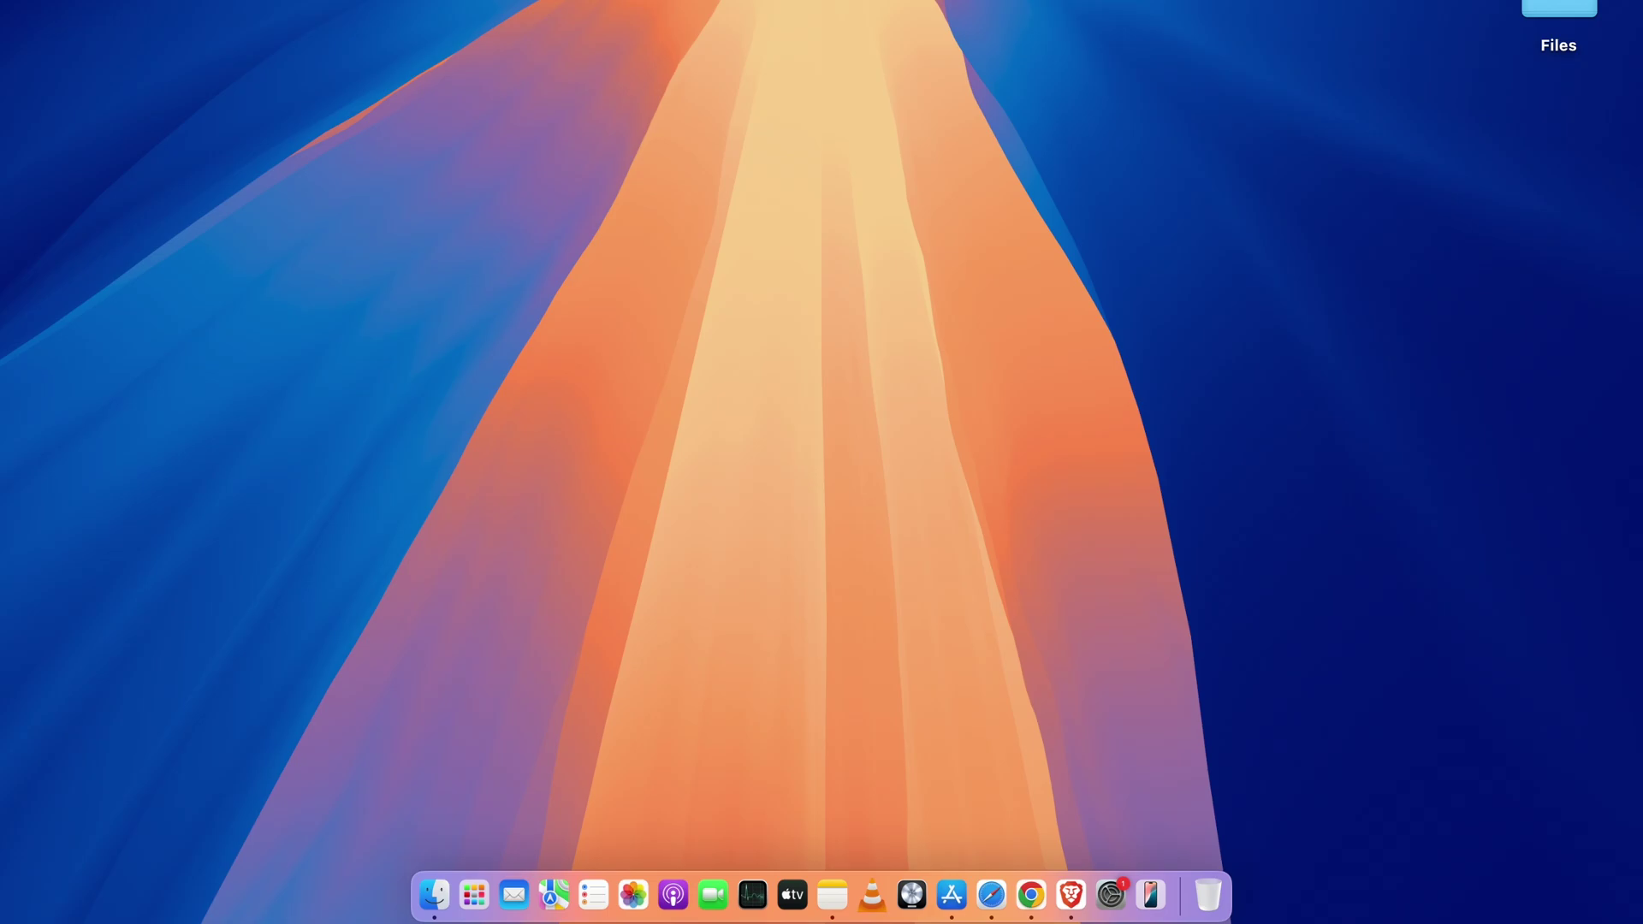
Step: Cycle through Chrome, Safari, App Store and Notes from the Dock, ending on Chrome's New Tab
click(1031, 894)
click(994, 896)
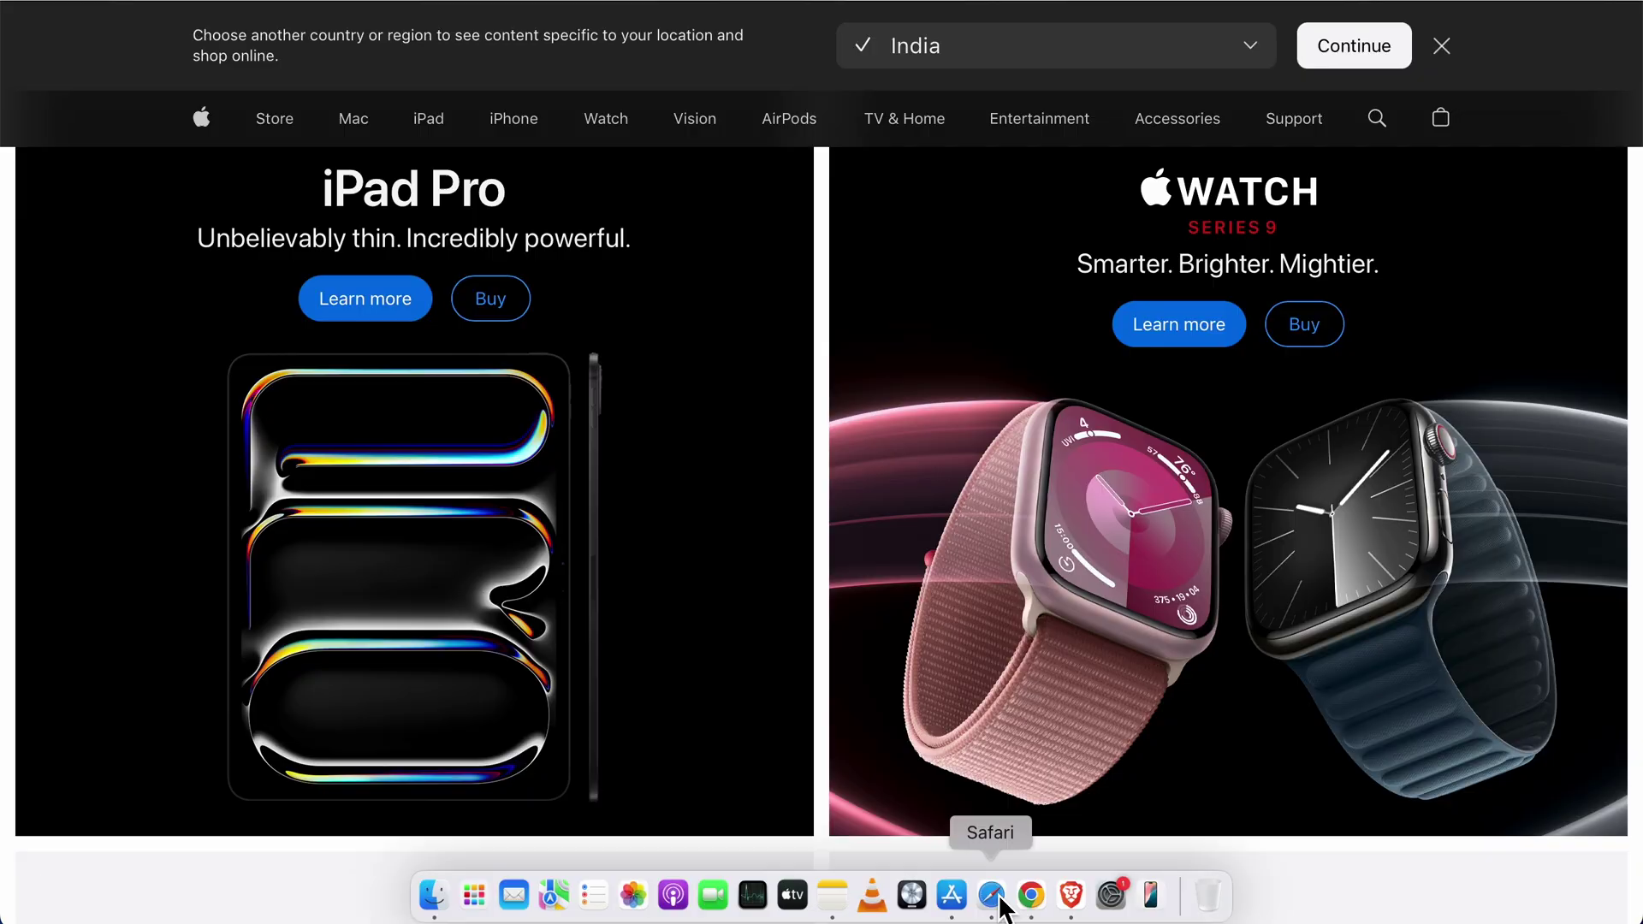
click(950, 895)
click(833, 898)
click(960, 905)
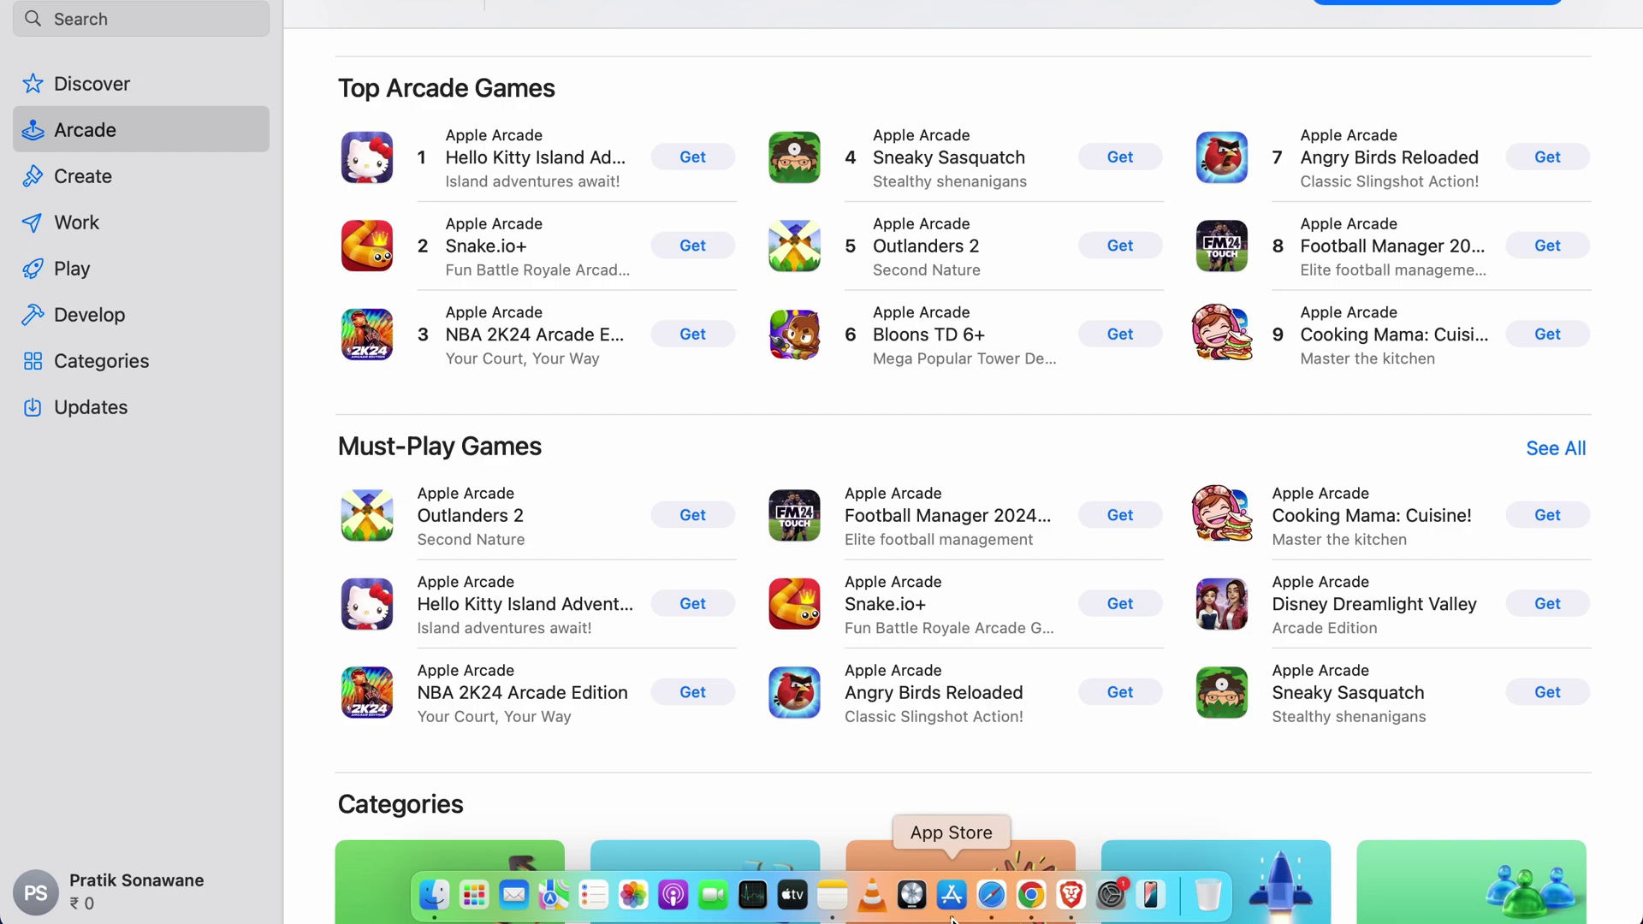
click(1033, 897)
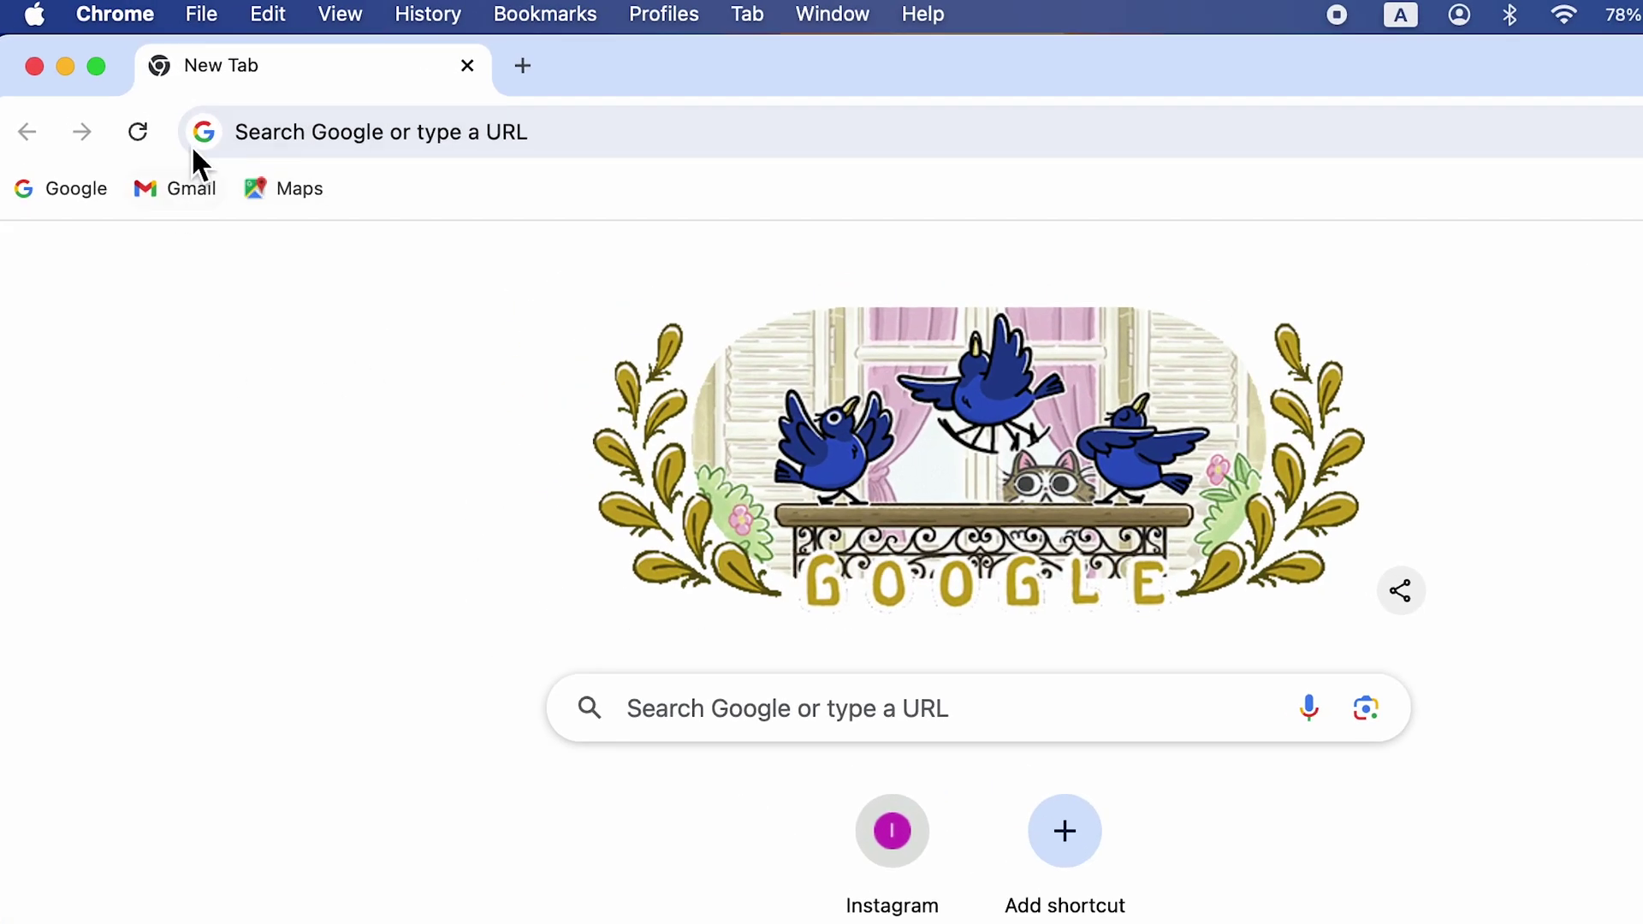
Step: Tile Chrome's New Tab window to the top half using the zoom button's Move & Resize
mouse_move(100, 67)
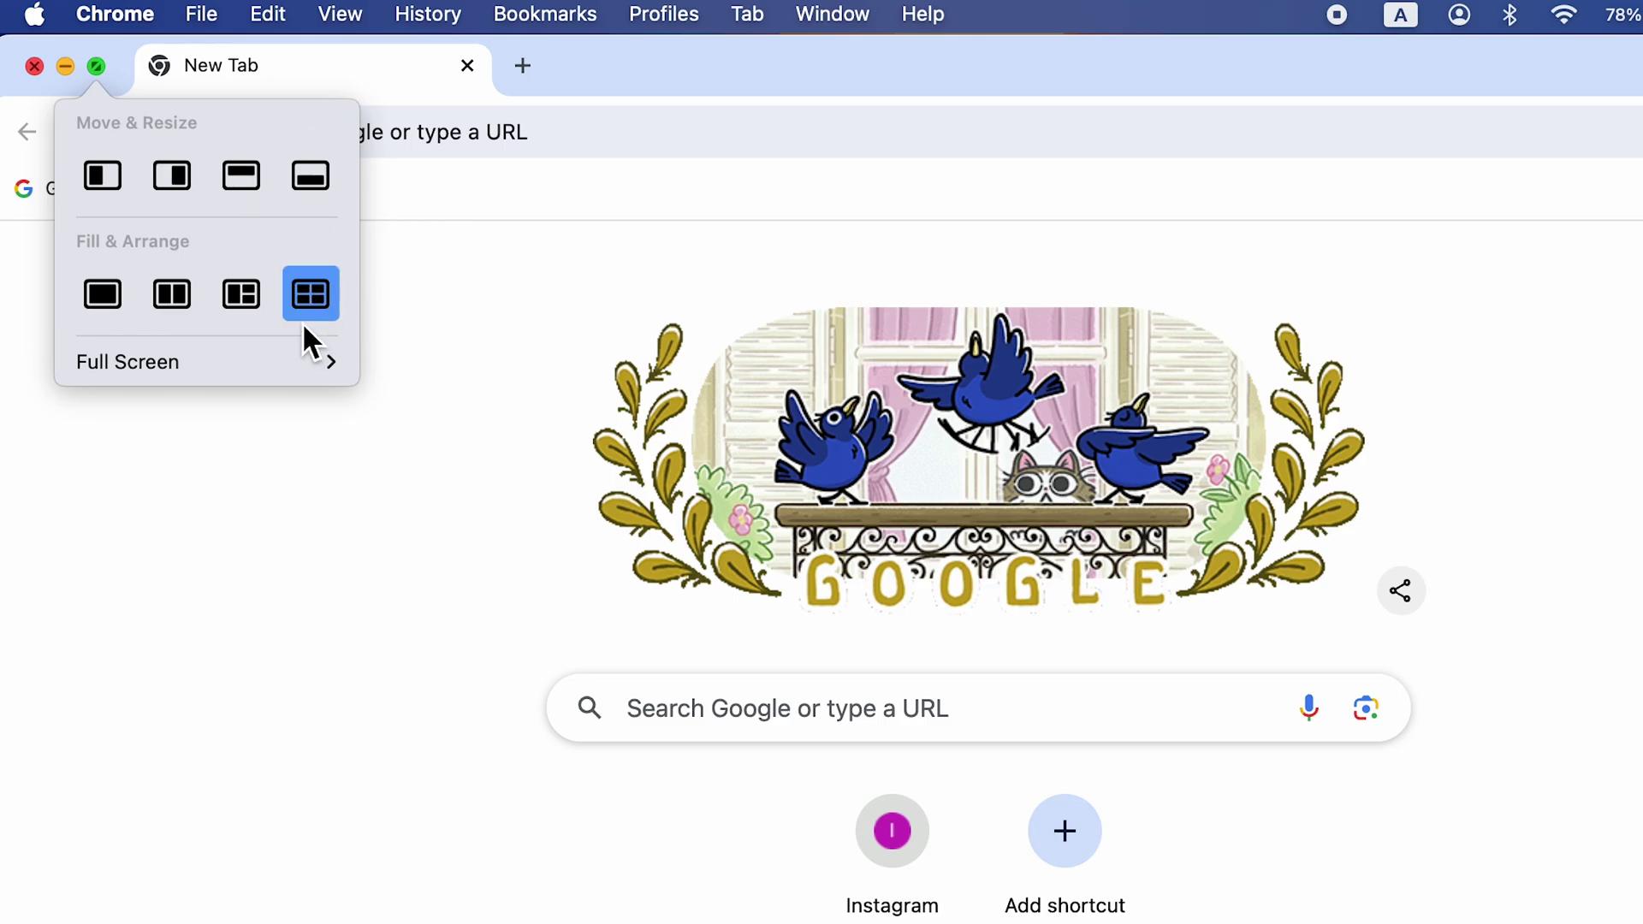
click(242, 177)
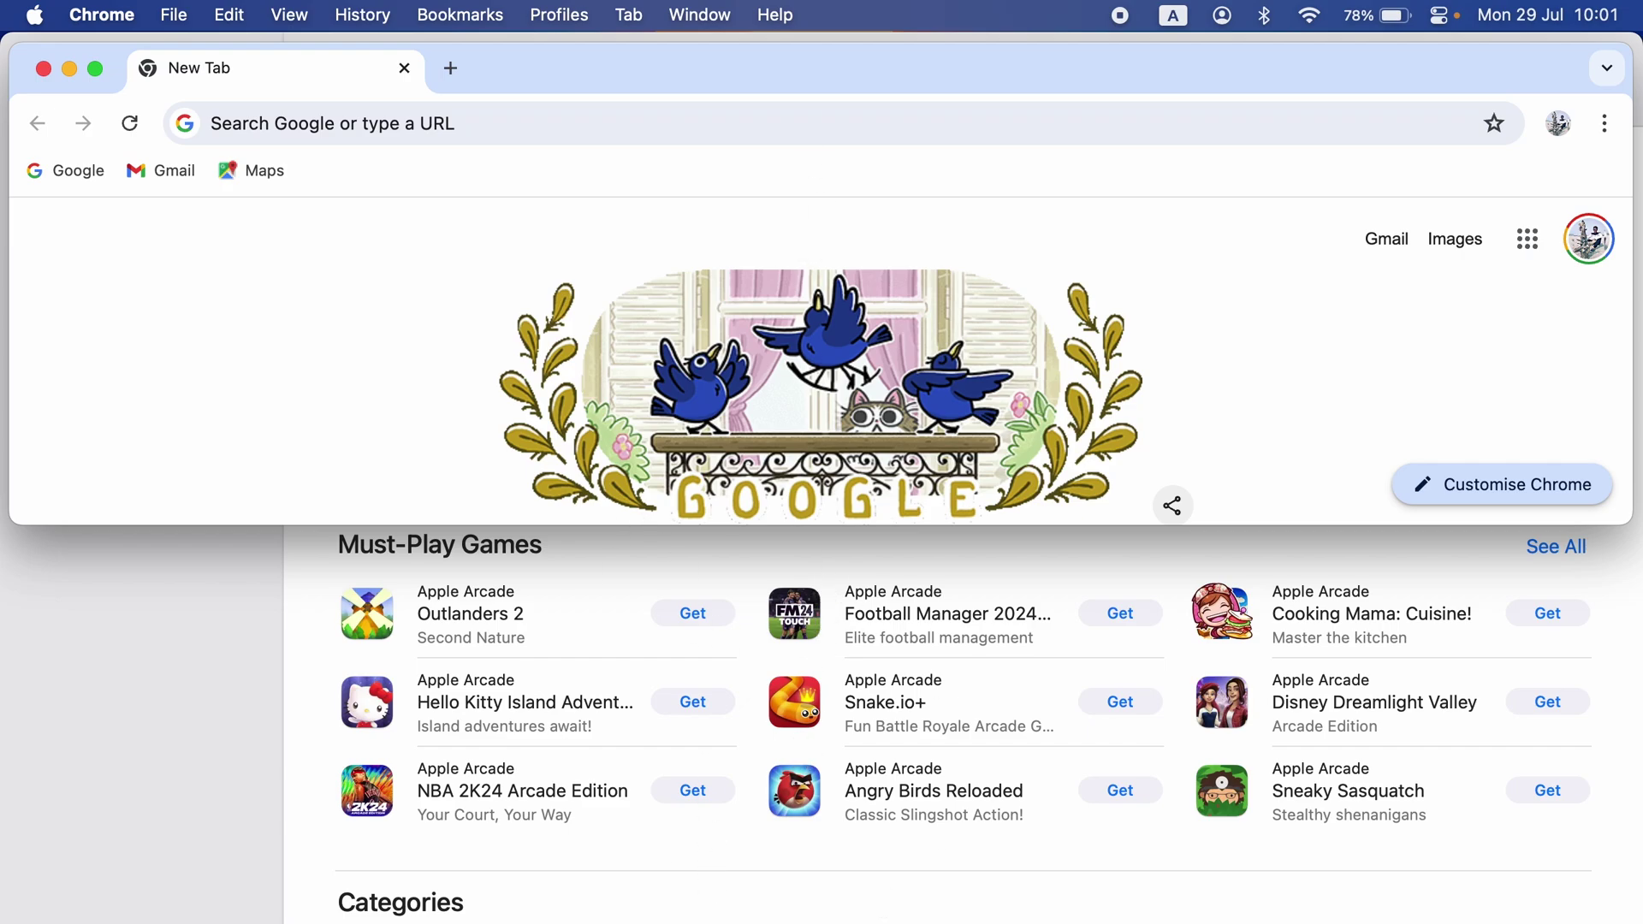
Step: Bring Safari forward and tile its apple.com window into the bottom half
click(984, 917)
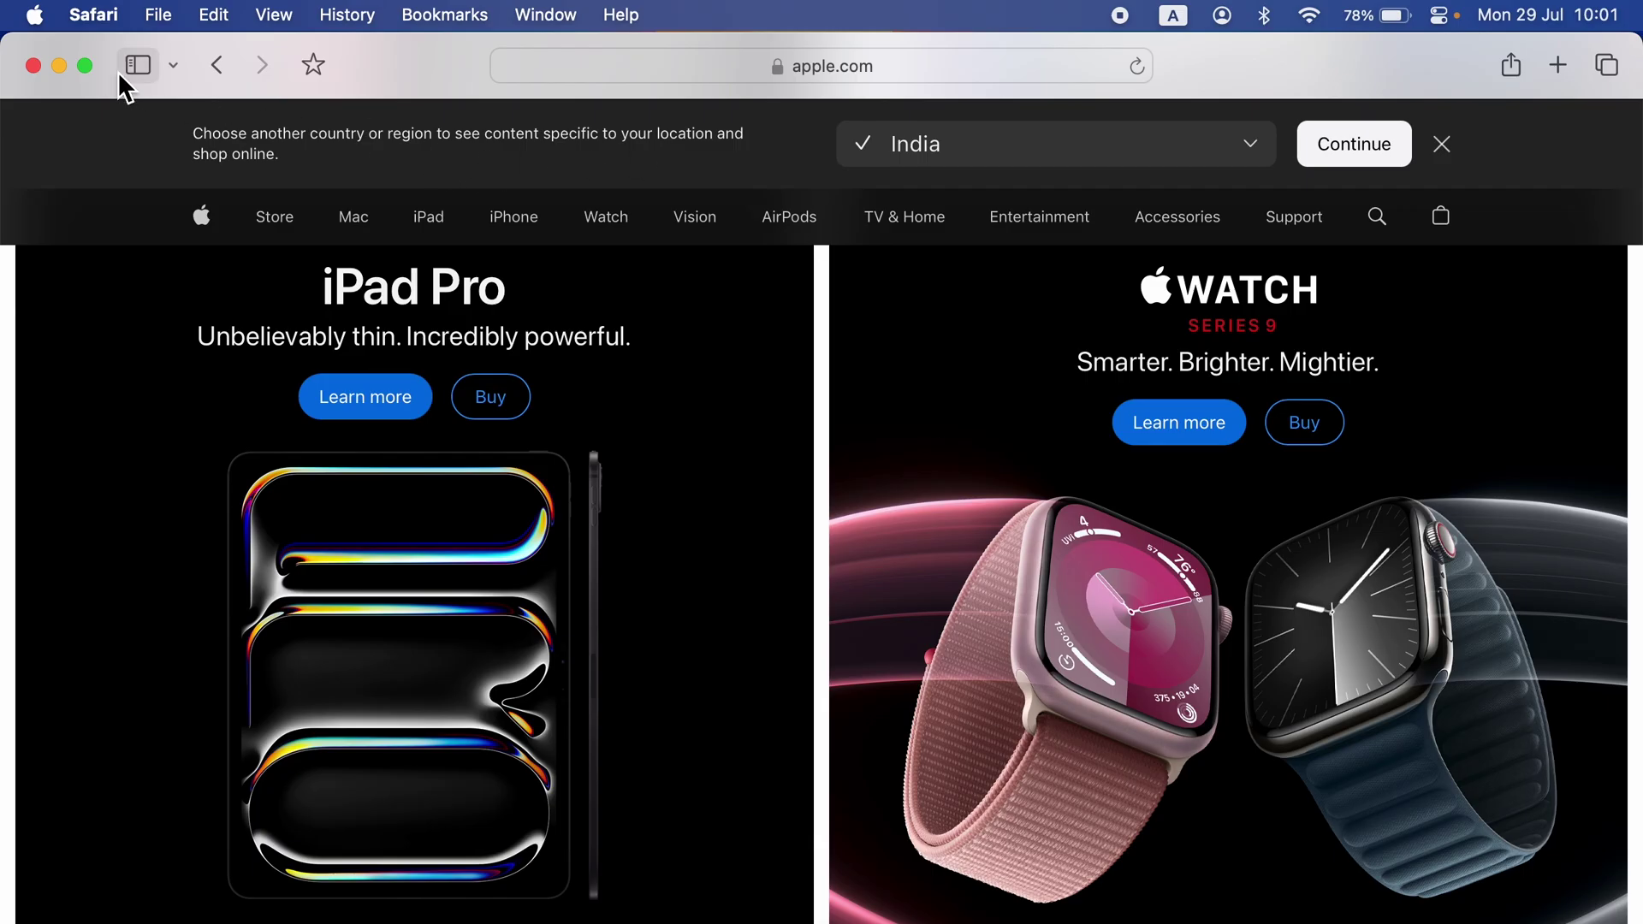
click(85, 65)
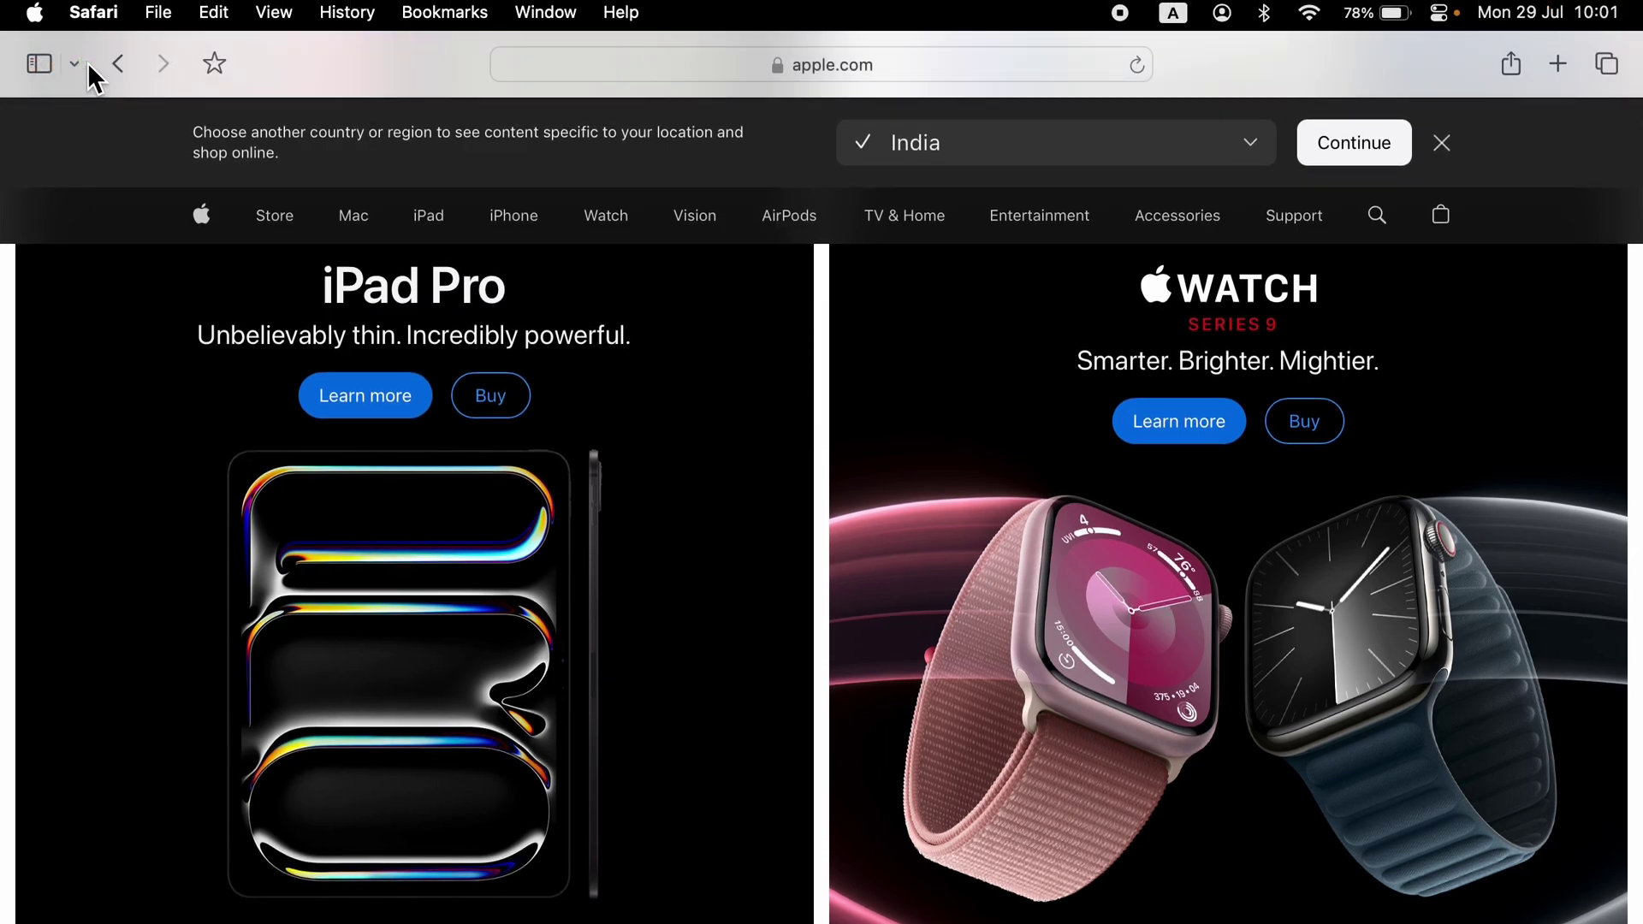
mouse_move(94, 72)
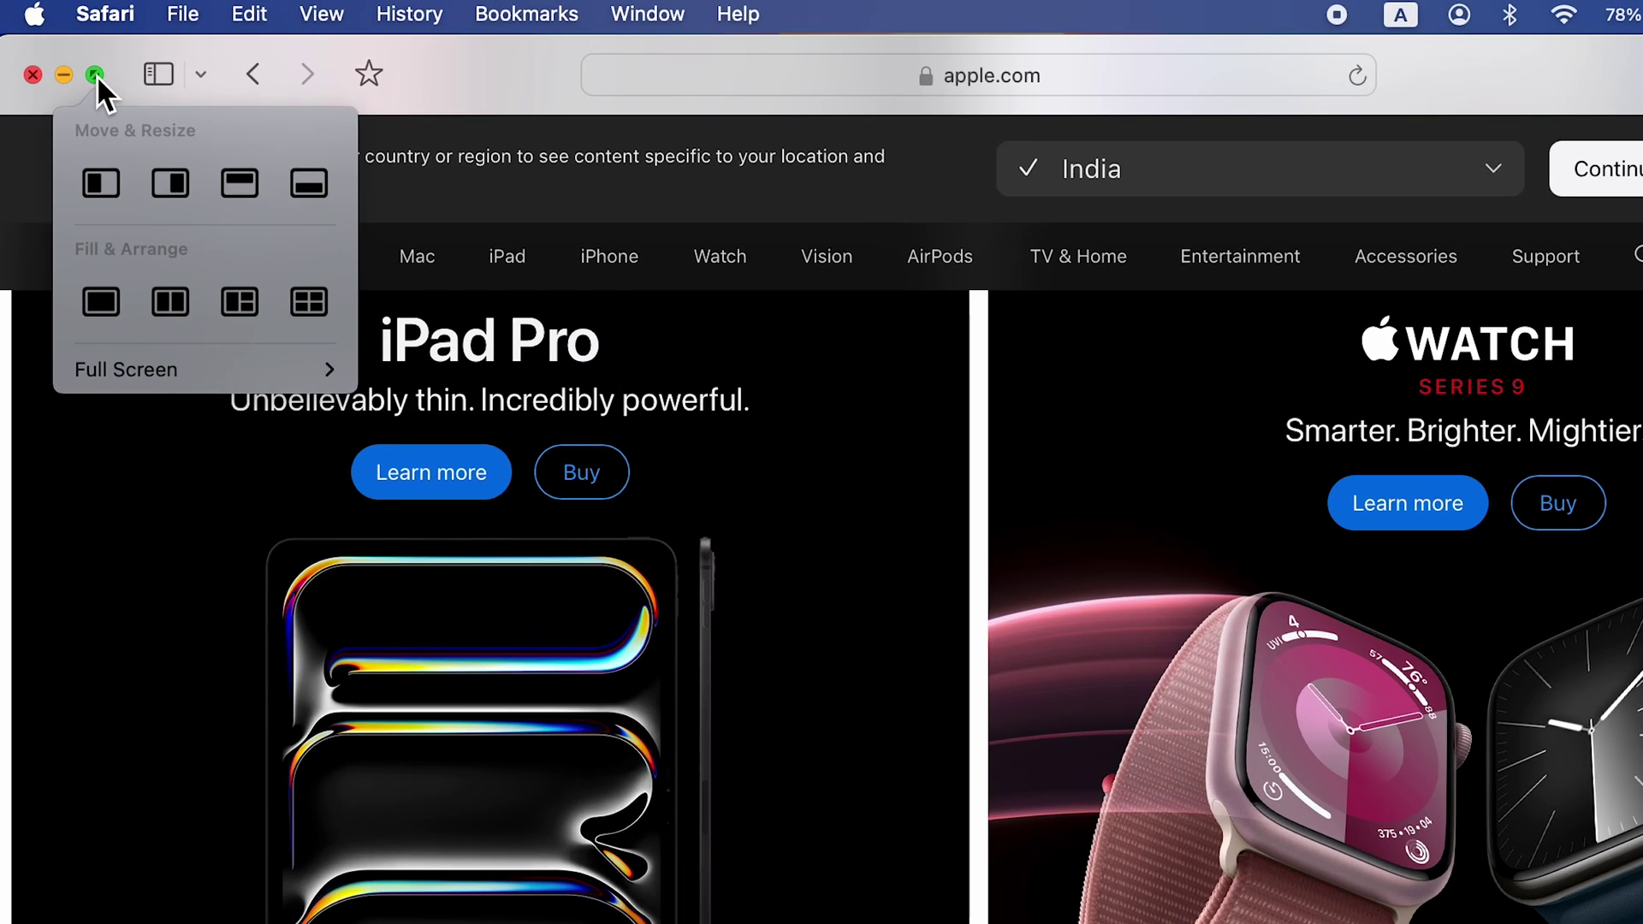
click(316, 183)
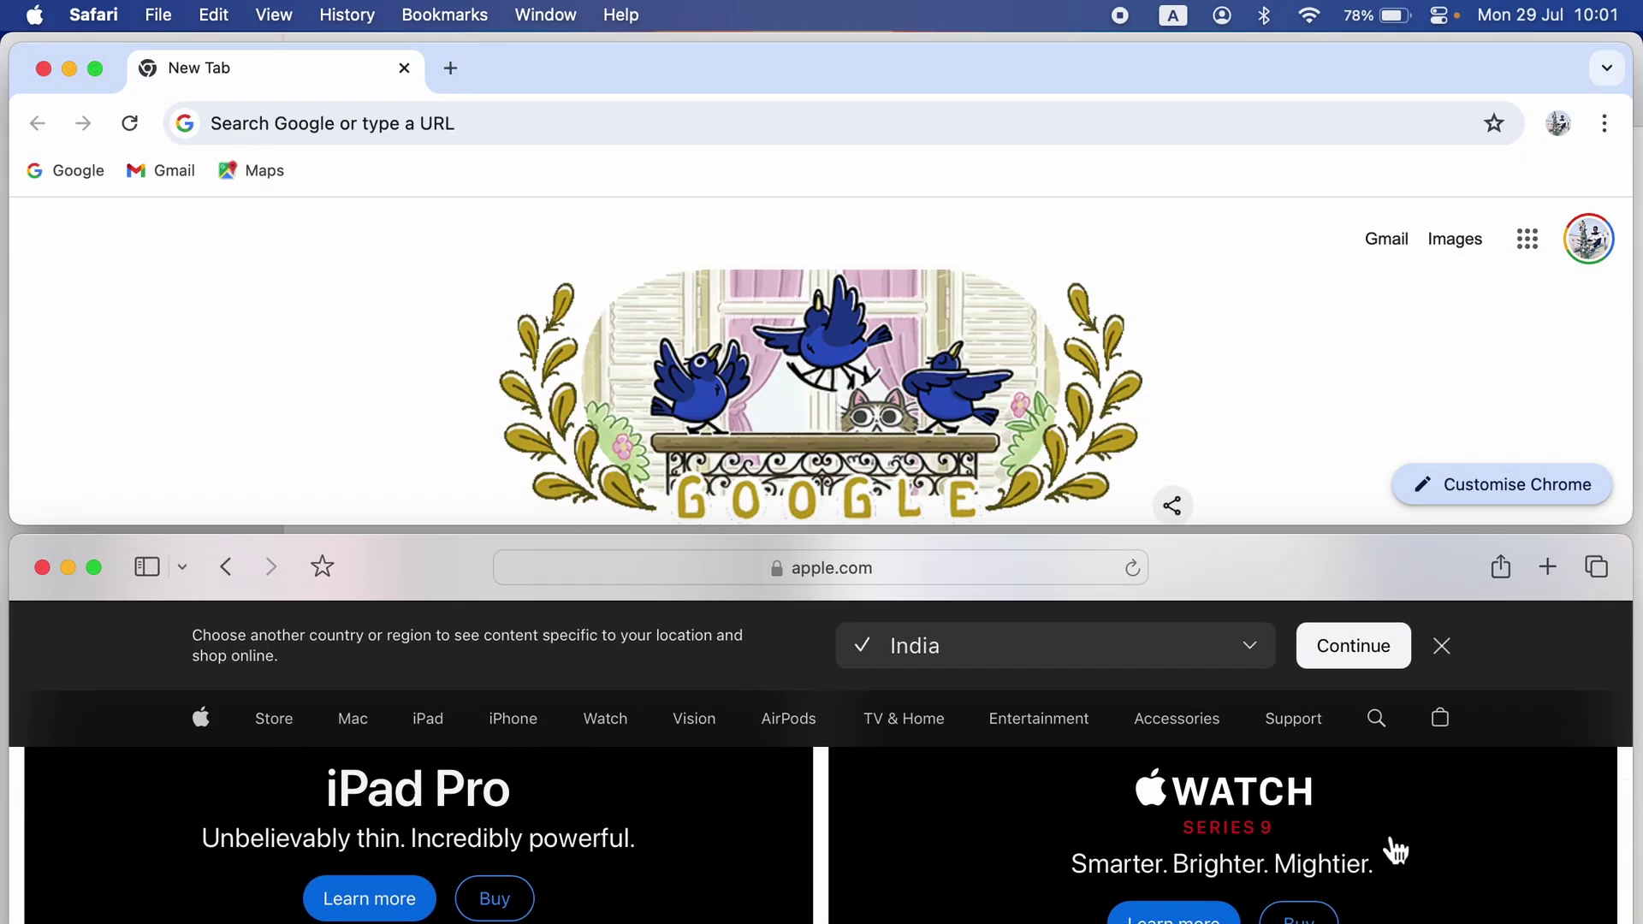
Step: Switch focus between the stacked Chrome and Safari windows, scrolling and test-dragging Chrome's edge
click(379, 394)
scroll(599, 385, down, 3)
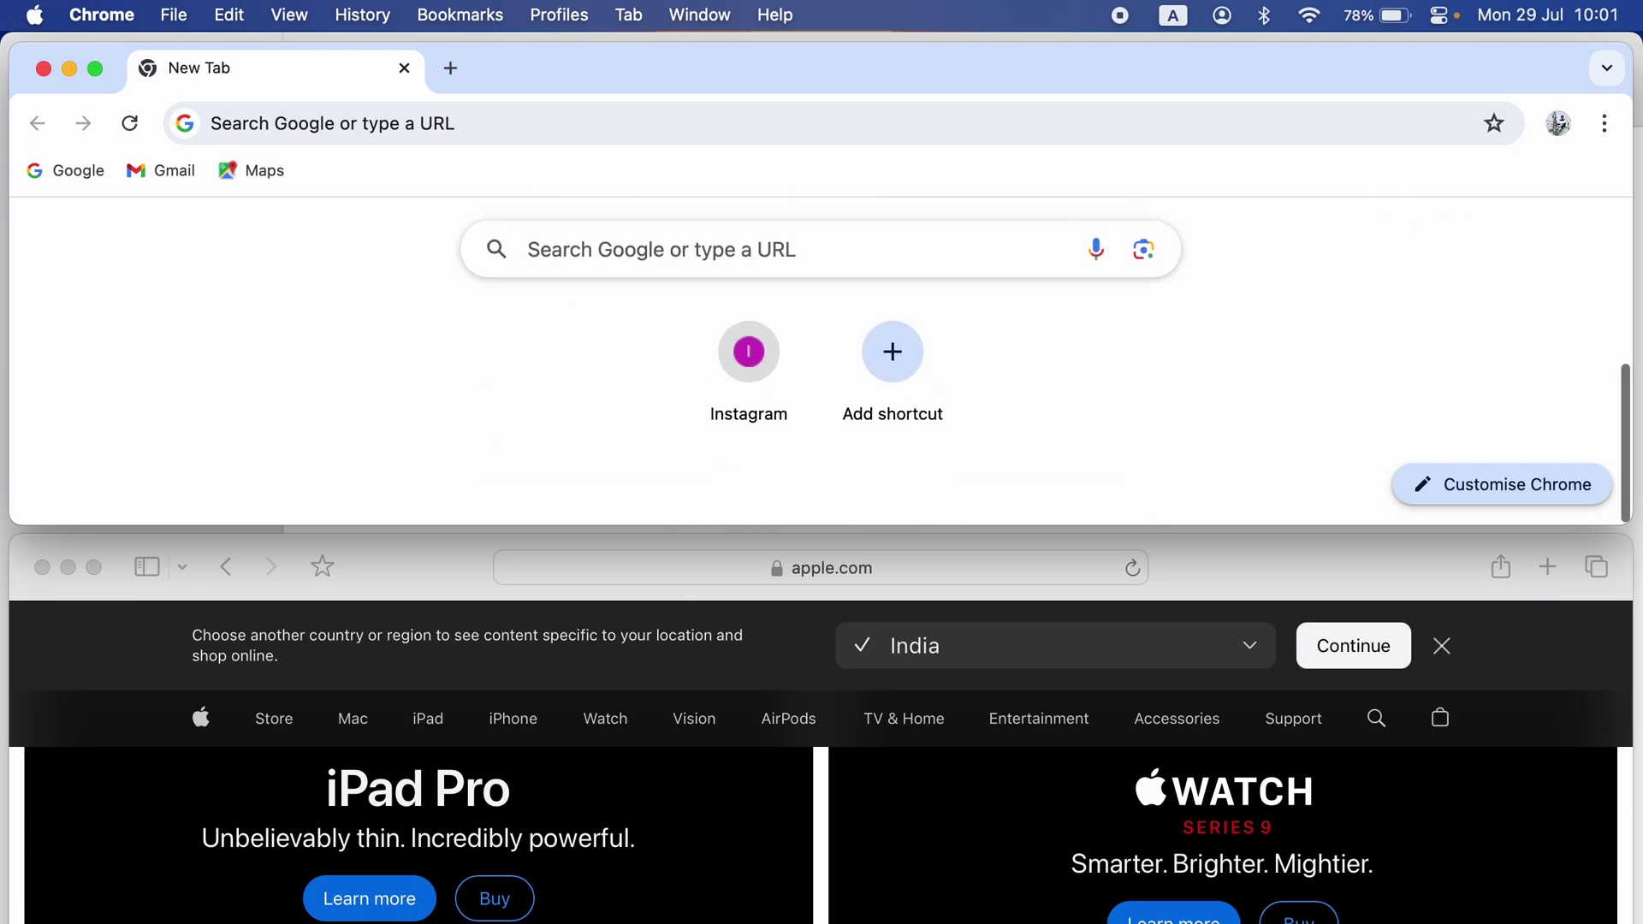
scroll(599, 385, up, 3)
scroll(599, 385, down, 3)
click(432, 561)
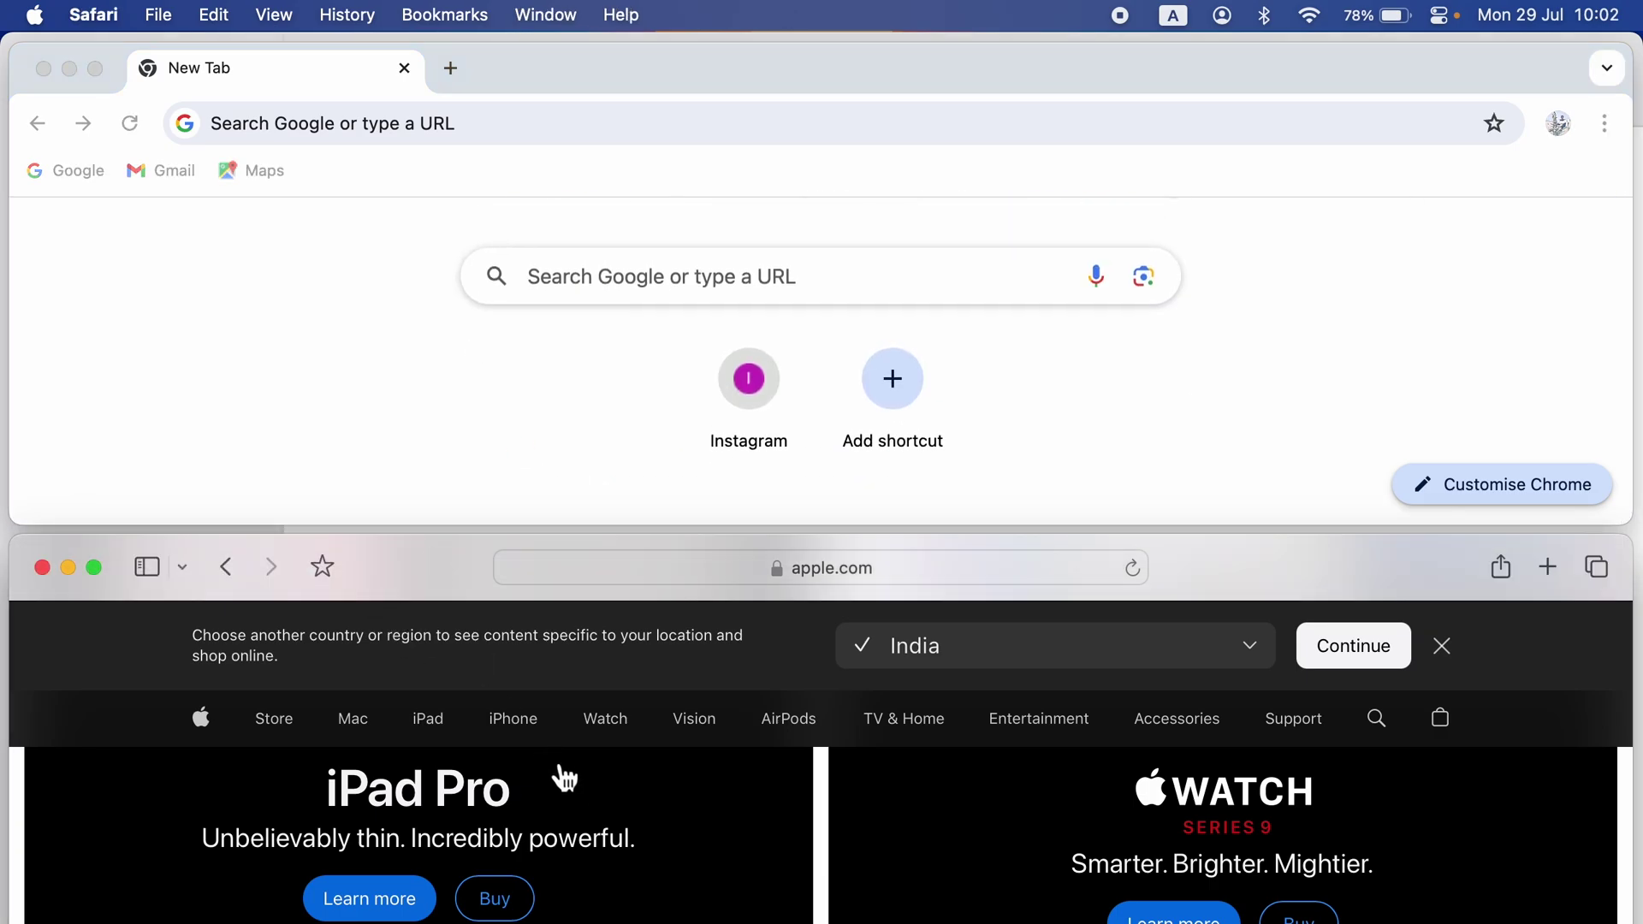
scroll(561, 777, down, 5)
scroll(562, 784, up, 8)
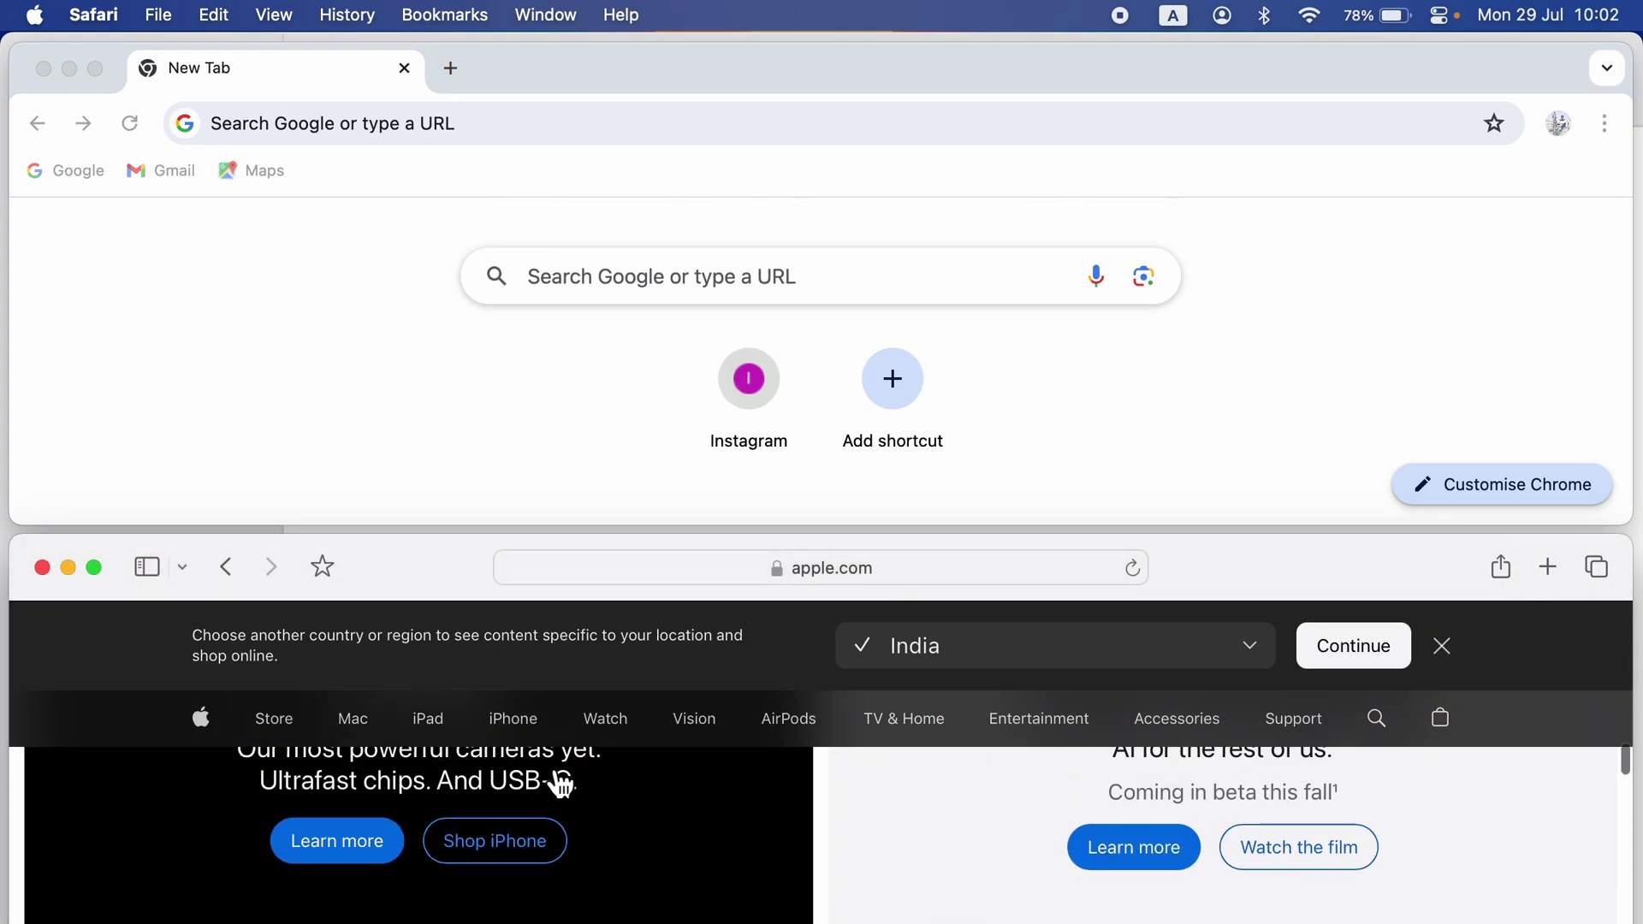
click(542, 67)
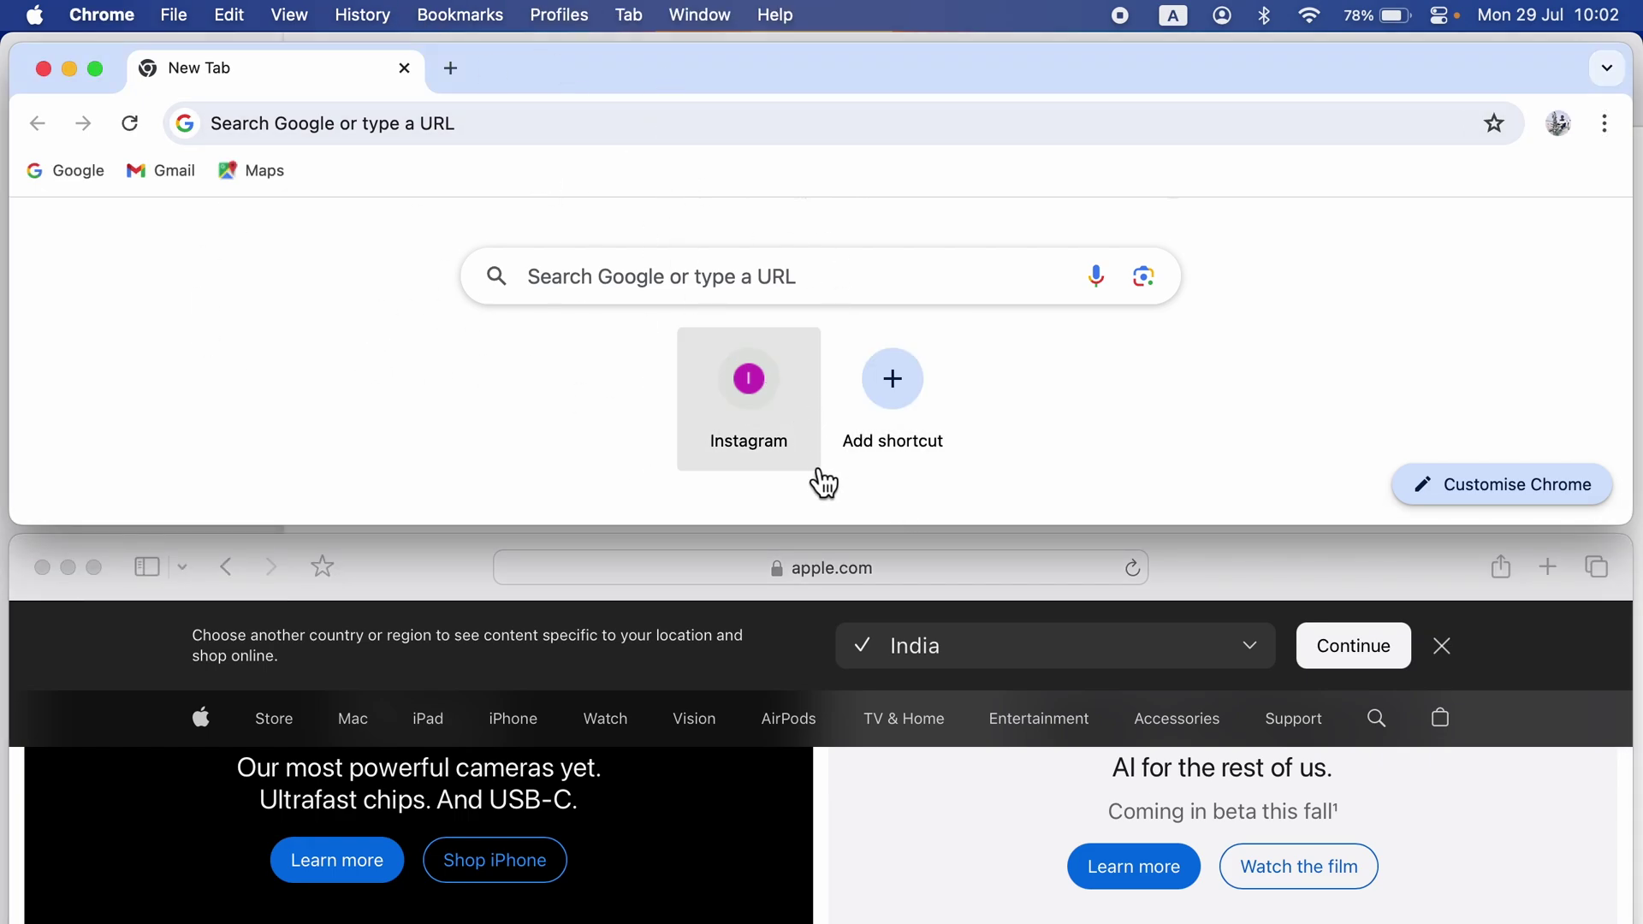
mouse_move(831, 531)
mouse_down()
mouse_move(836, 697)
mouse_move(817, 377)
mouse_move(808, 734)
mouse_move(807, 523)
mouse_up()
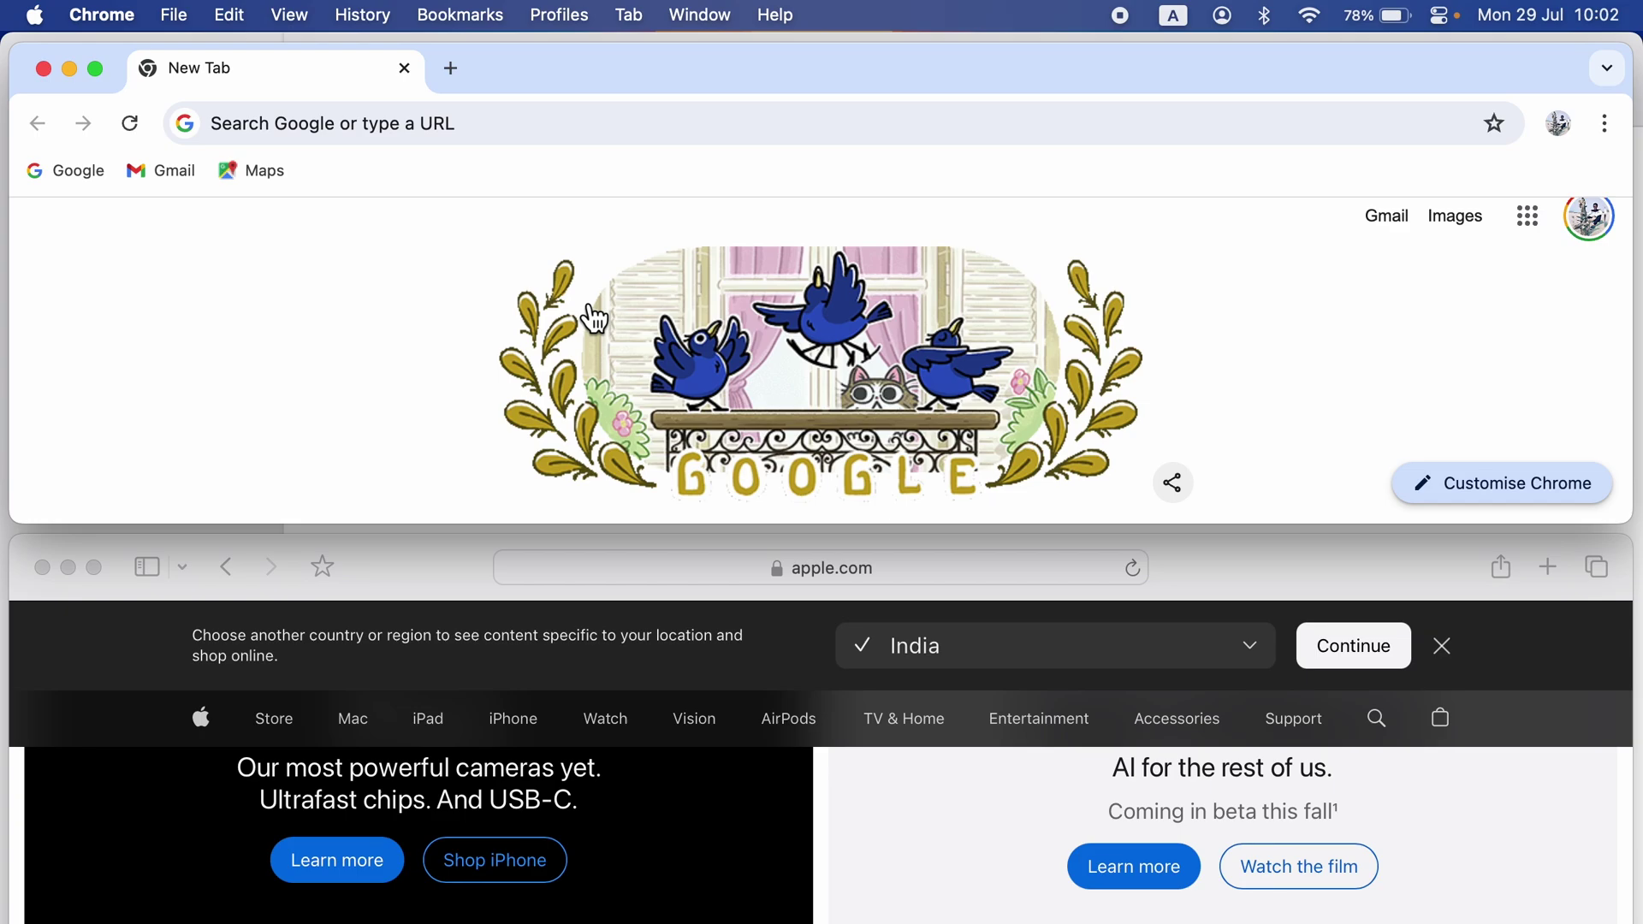
click(444, 593)
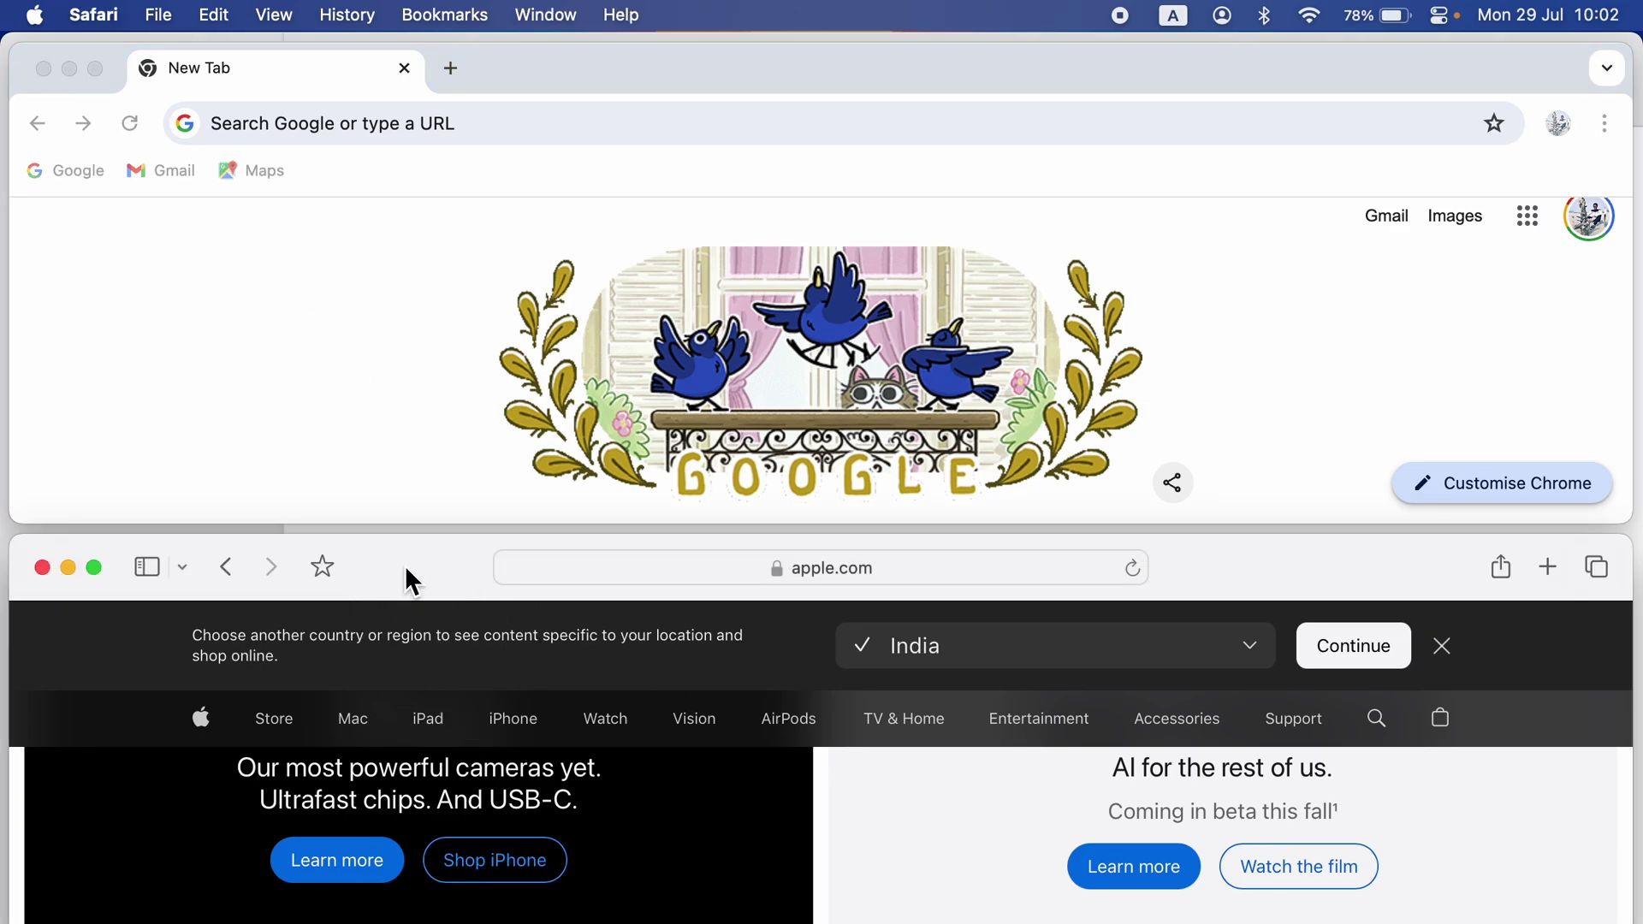
click(704, 59)
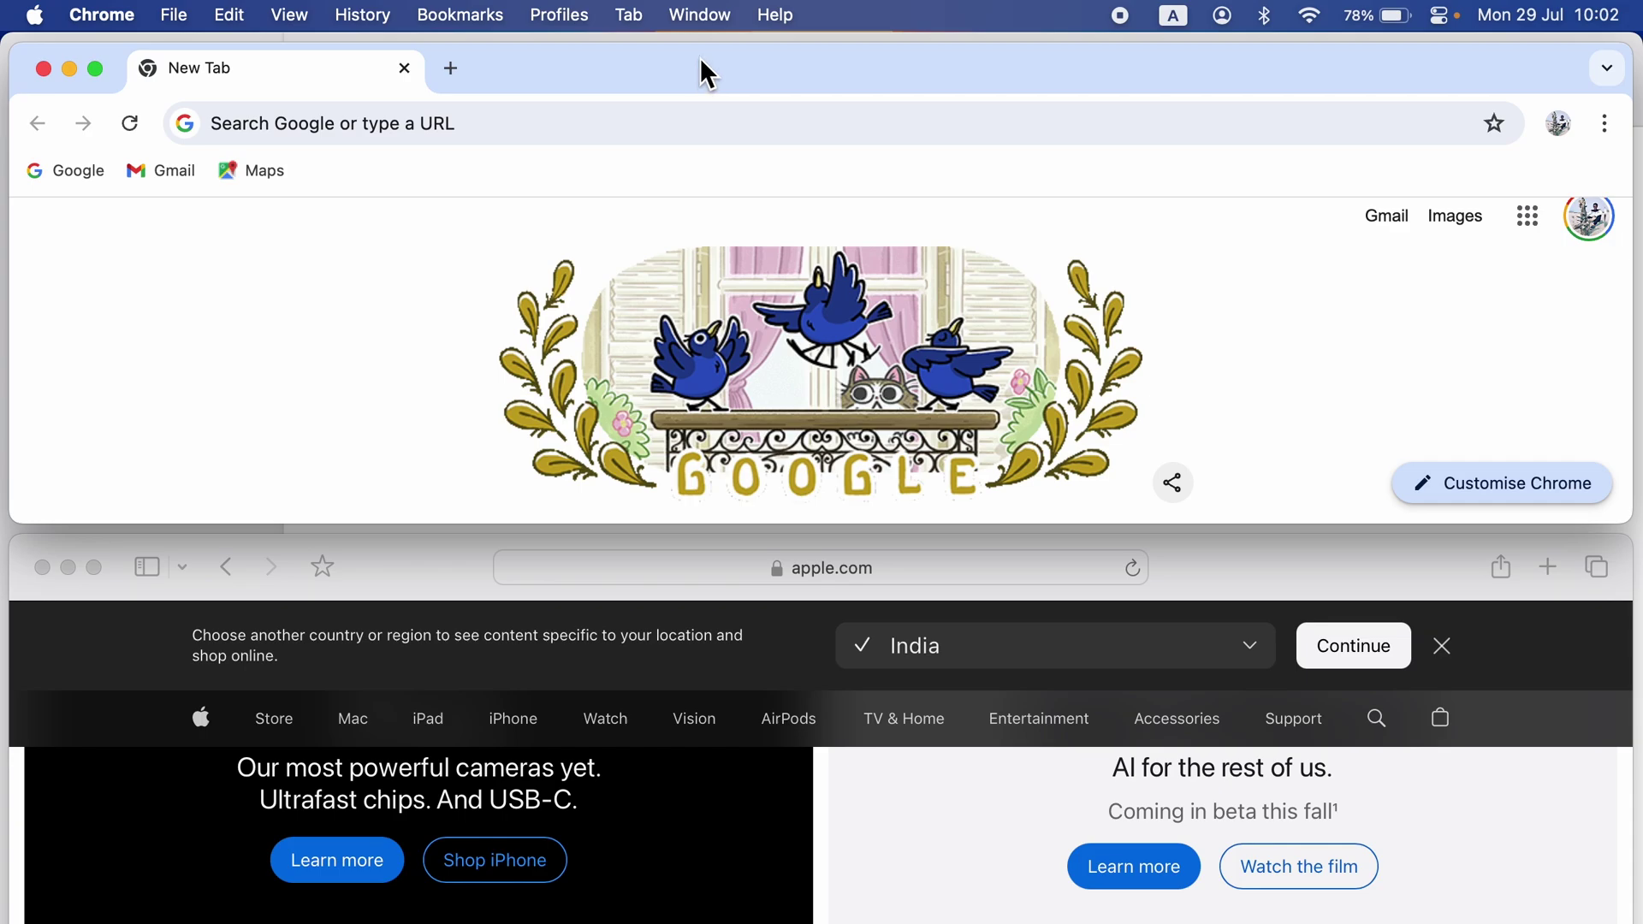
Step: Zoom Chrome to full screen, then choose Safari in Mission Control and zoom it full screen
double_click(731, 65)
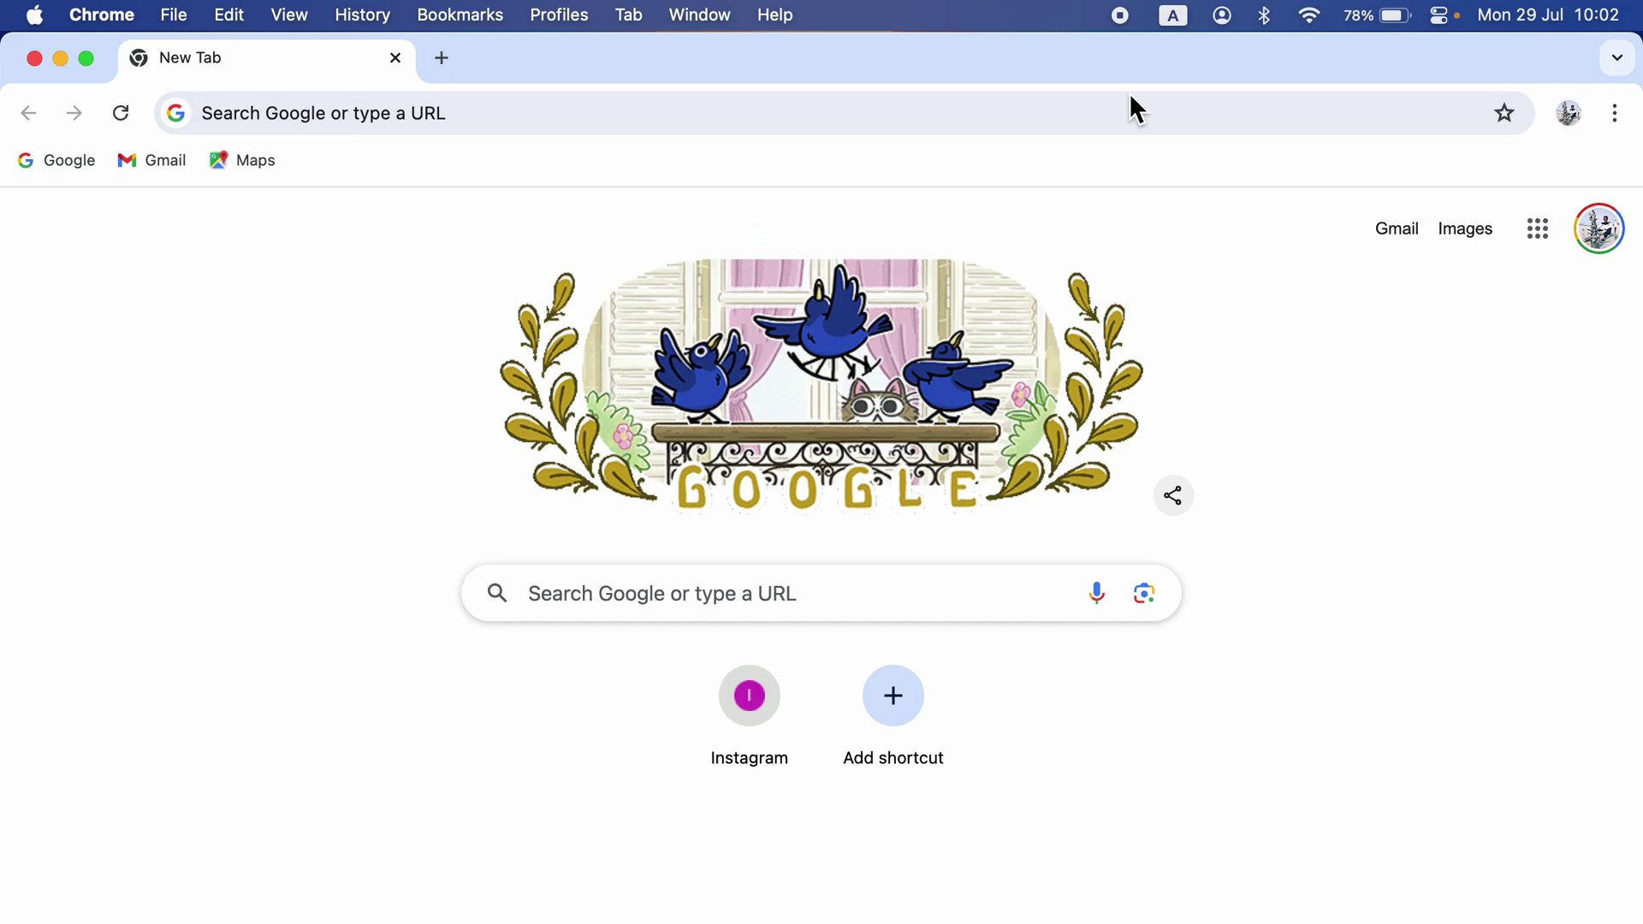
mouse_move(2, 23)
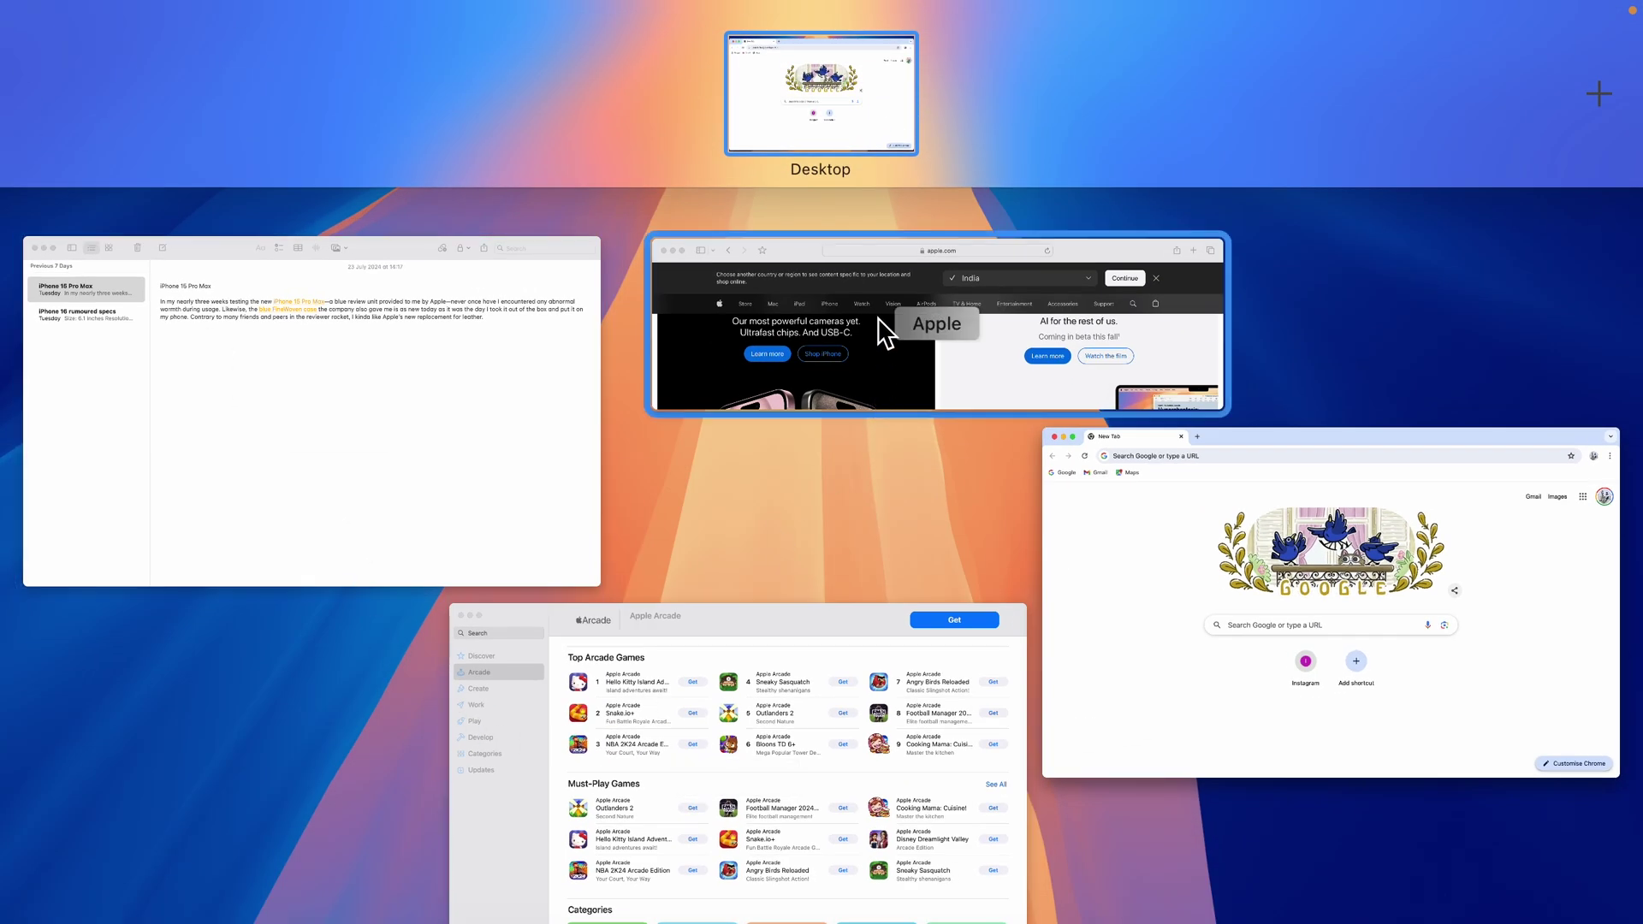
click(881, 322)
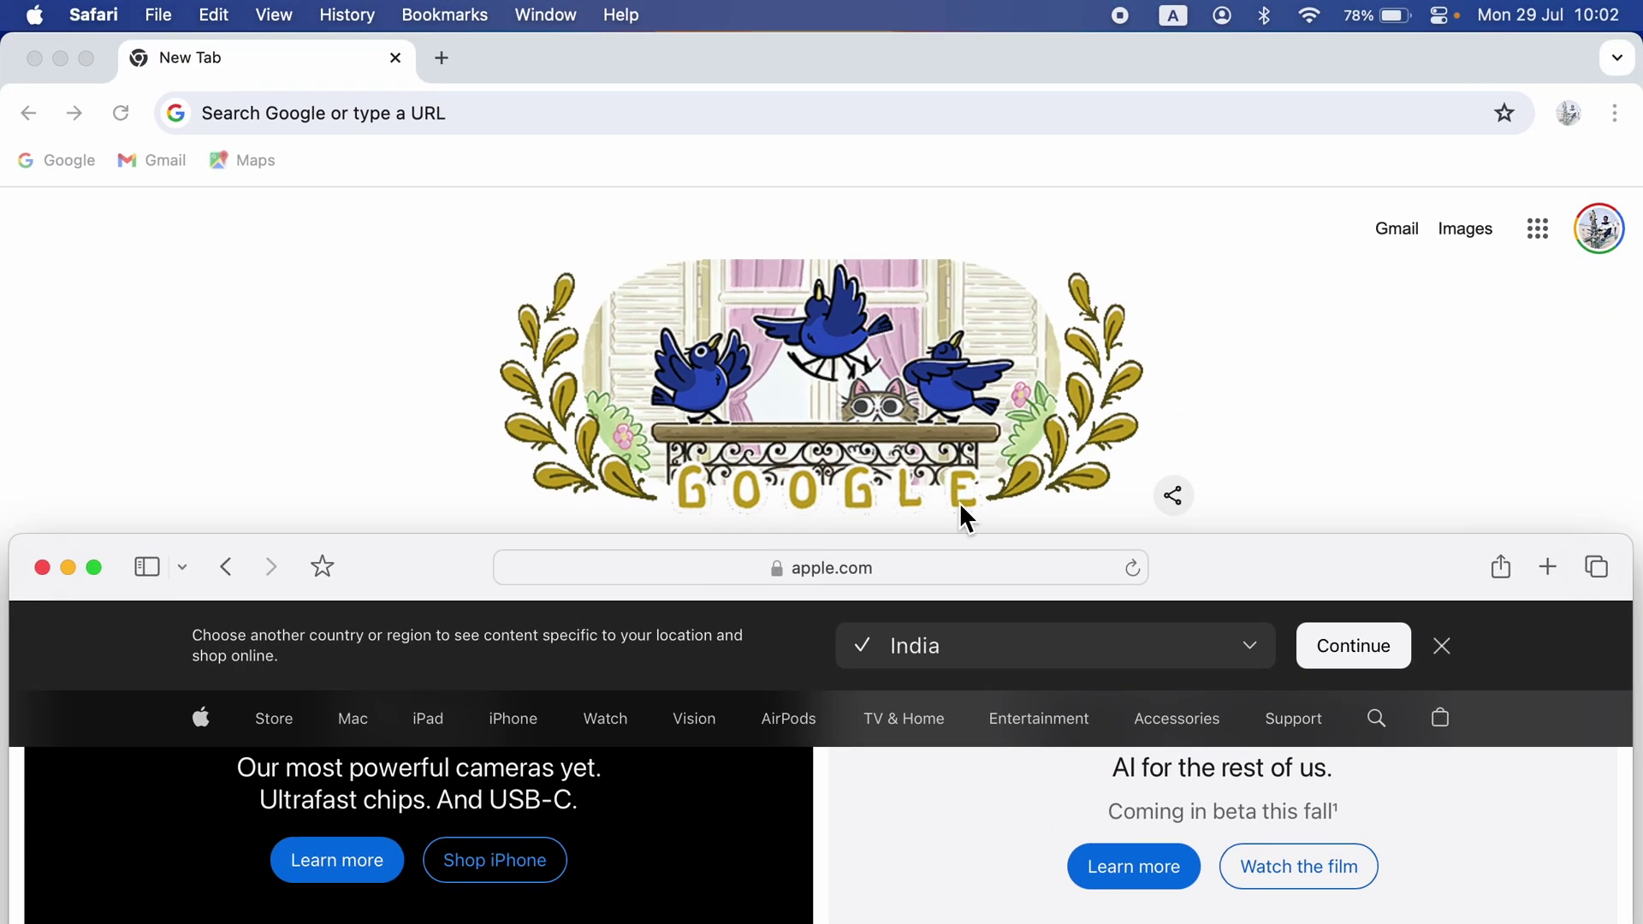
double_click(414, 565)
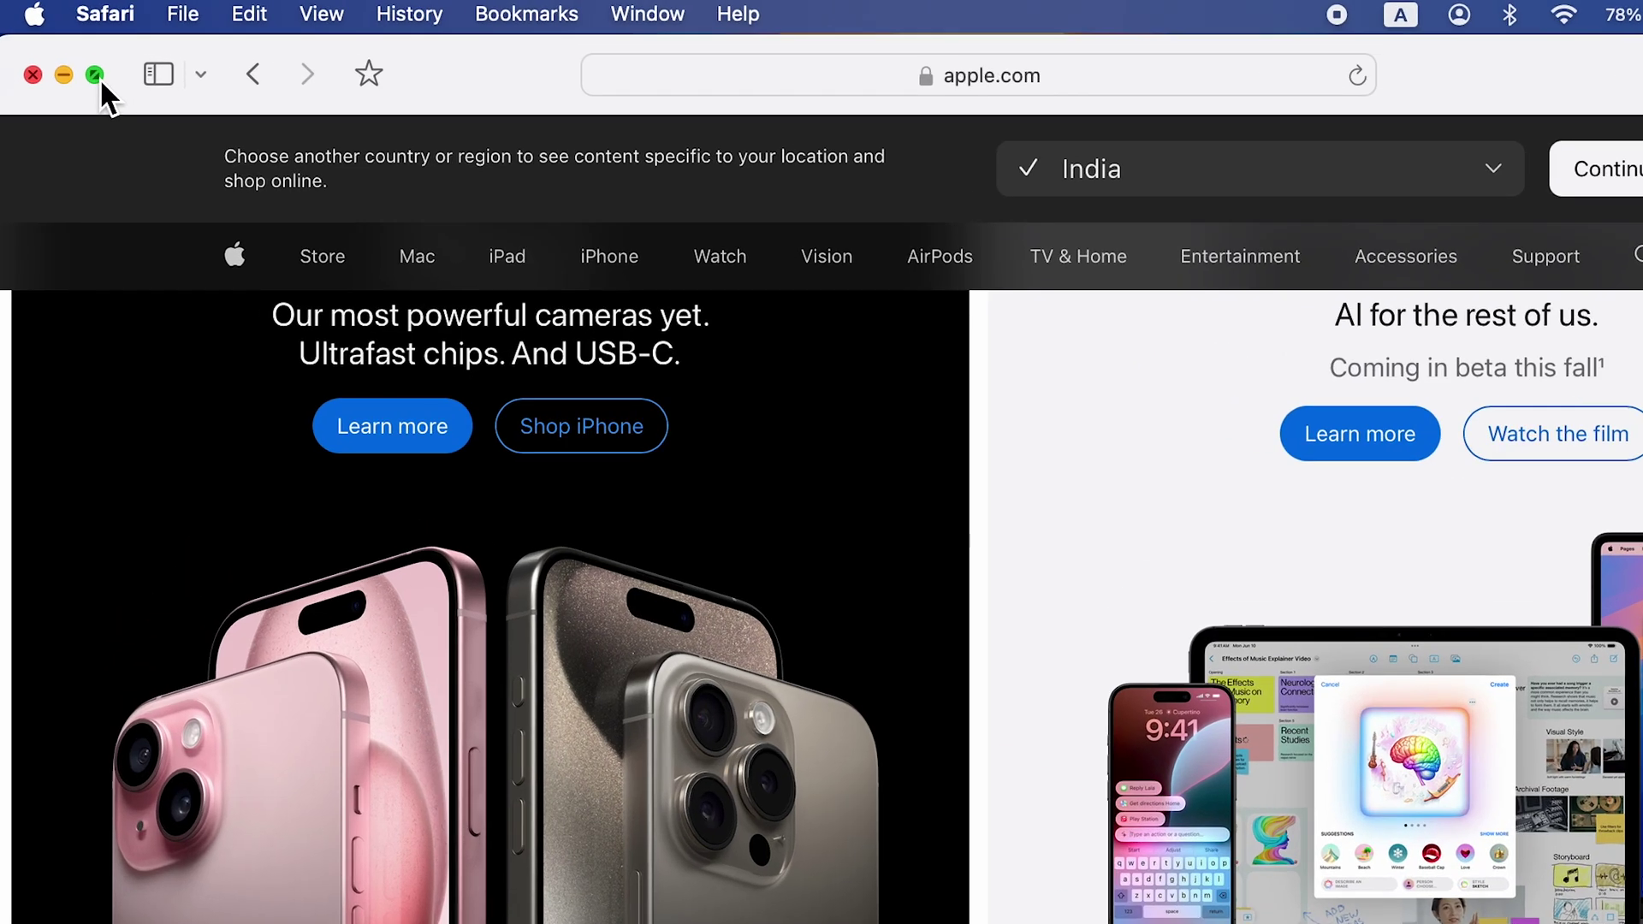
Step: Tile Safari left and Chrome right as halves, then activate Chrome
mouse_move(89, 67)
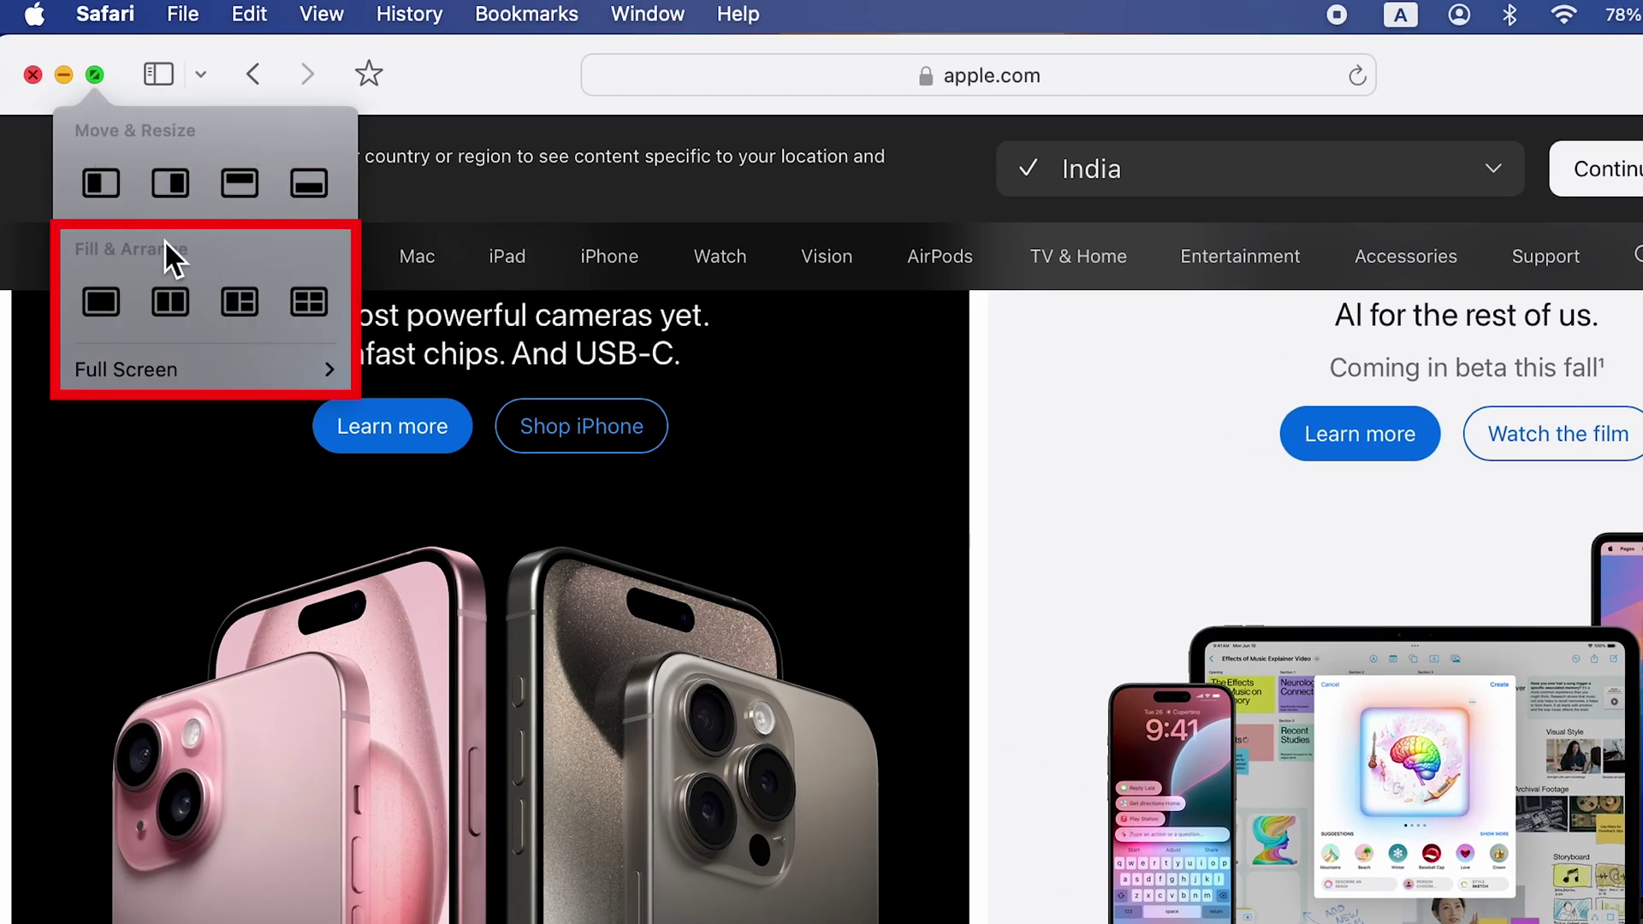
click(175, 304)
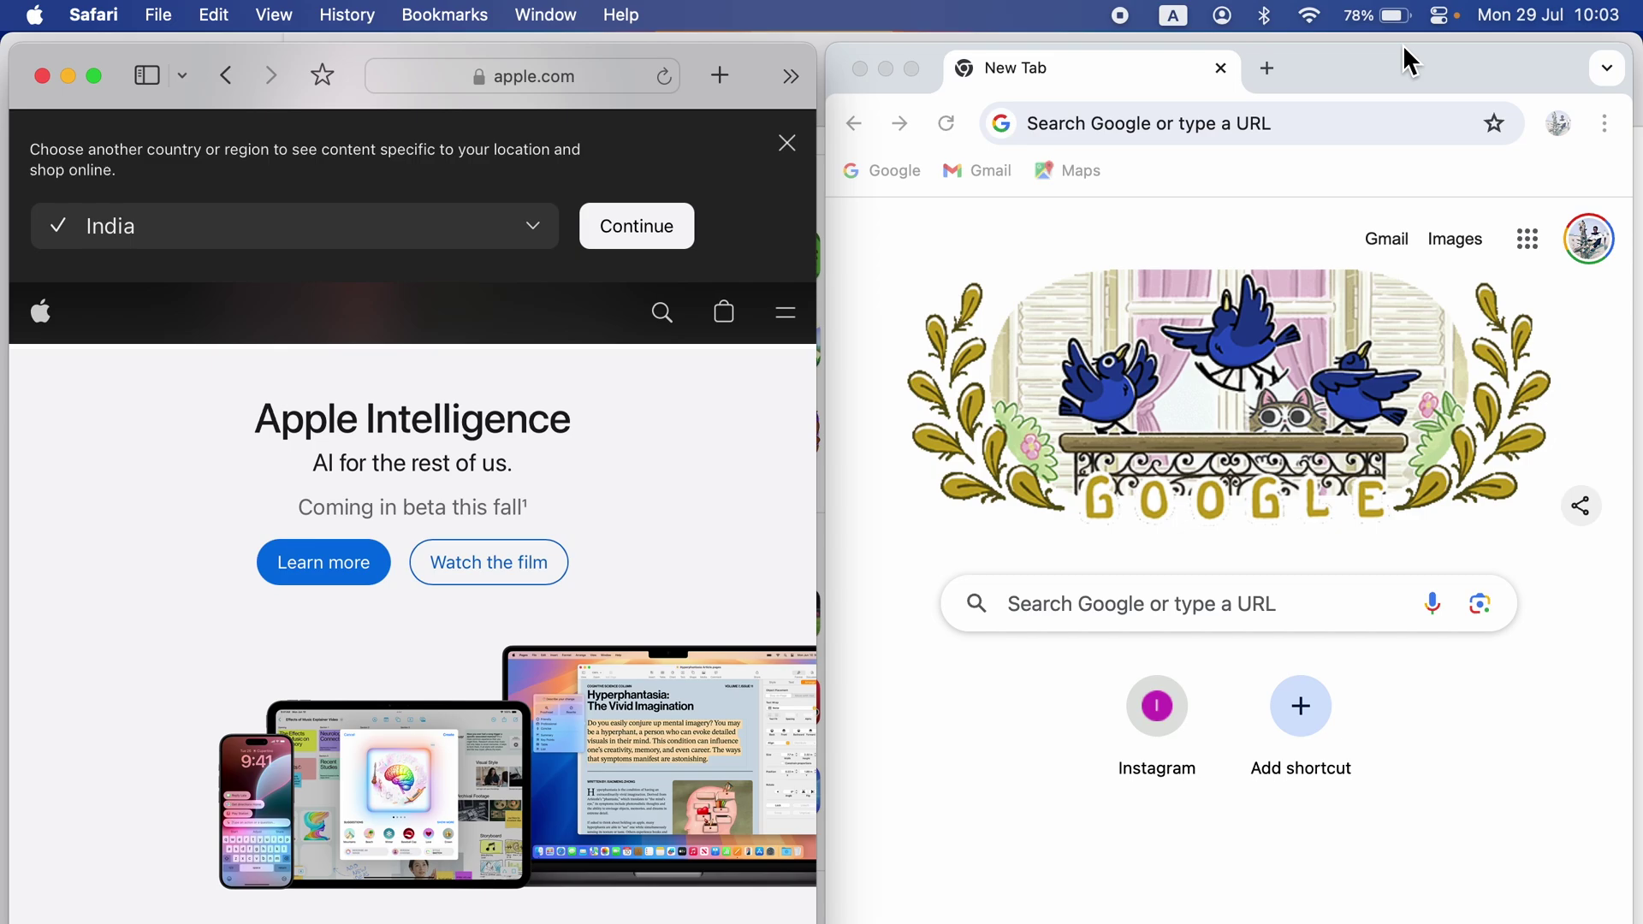
click(1400, 75)
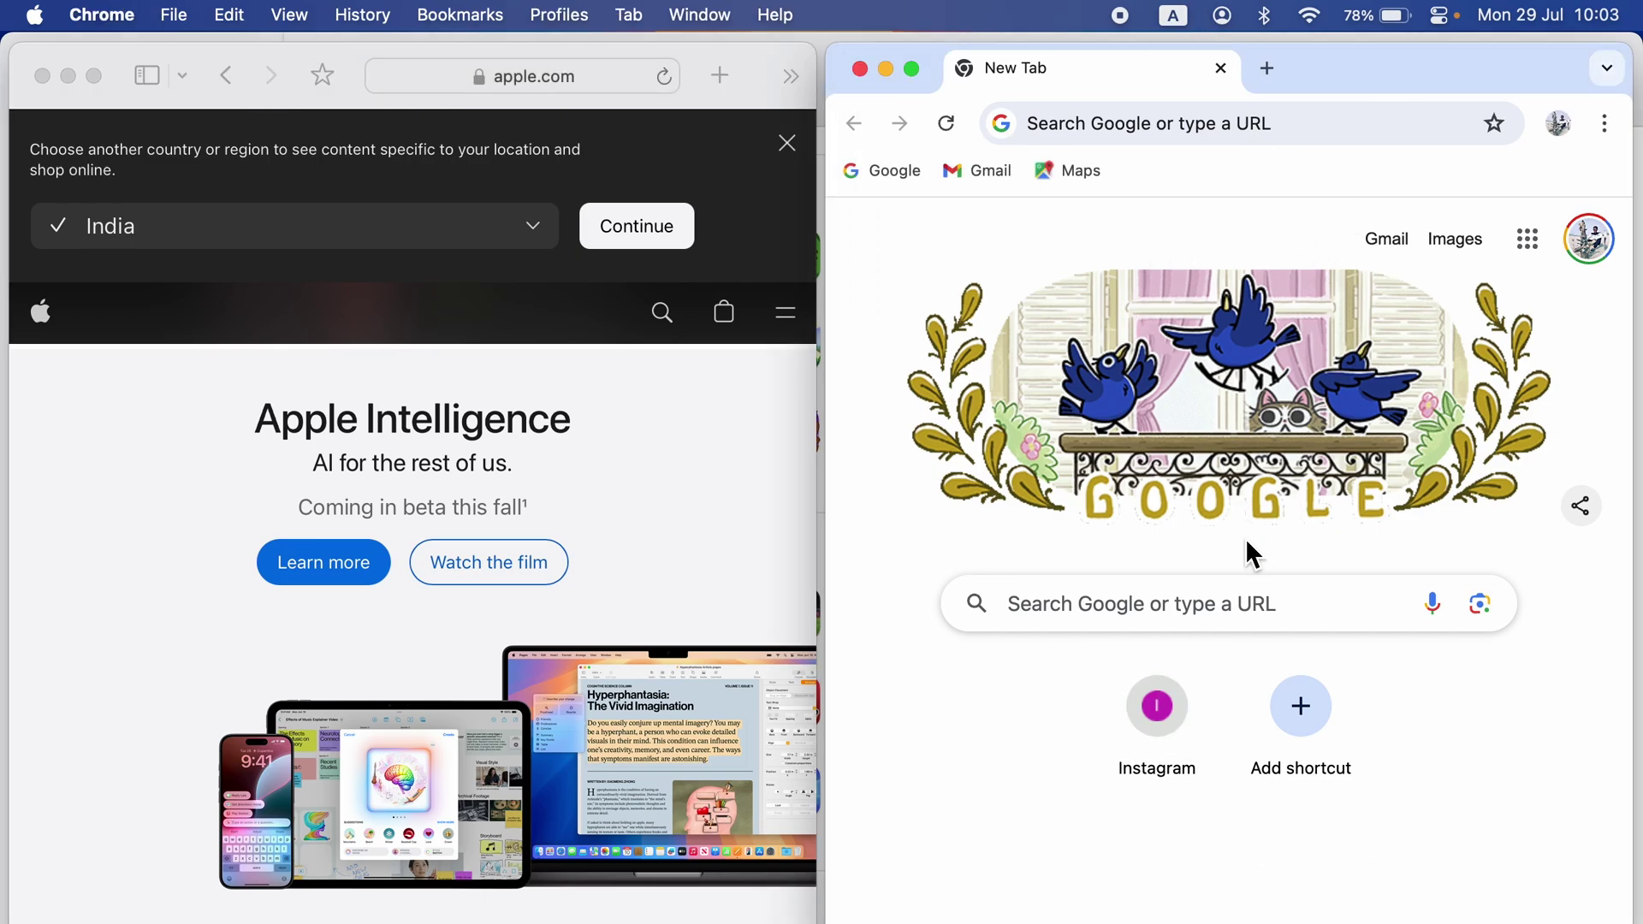
Step: Zoom Safari, then apply the left-plus-two-right arrangement with App Store and Chrome on the right
double_click(349, 83)
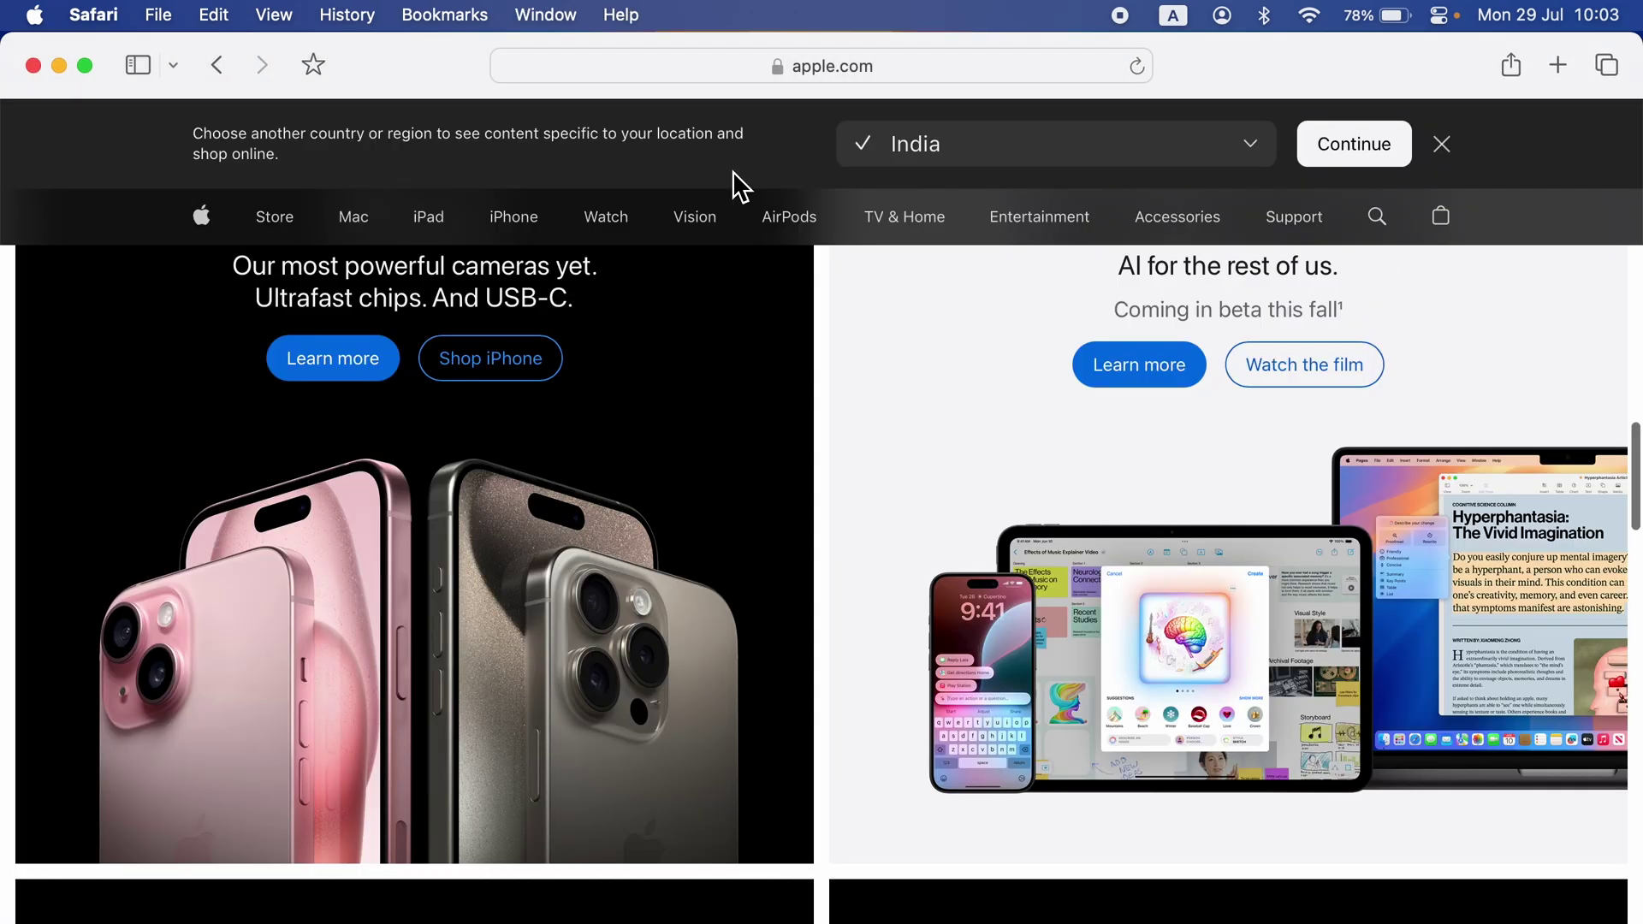
mouse_move(89, 63)
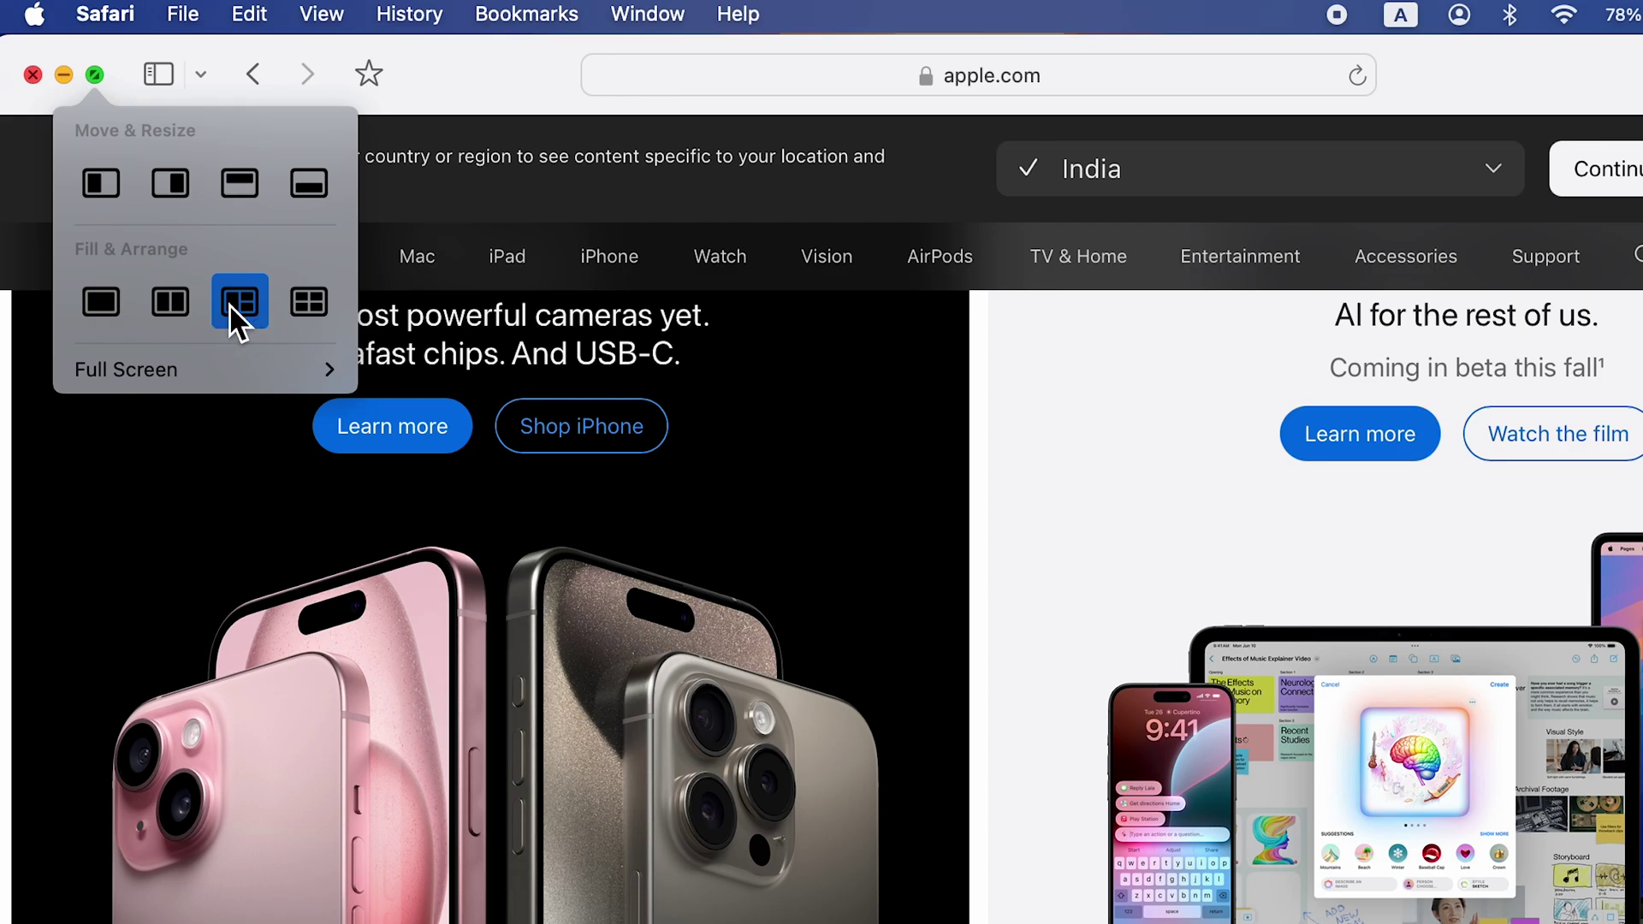
click(233, 305)
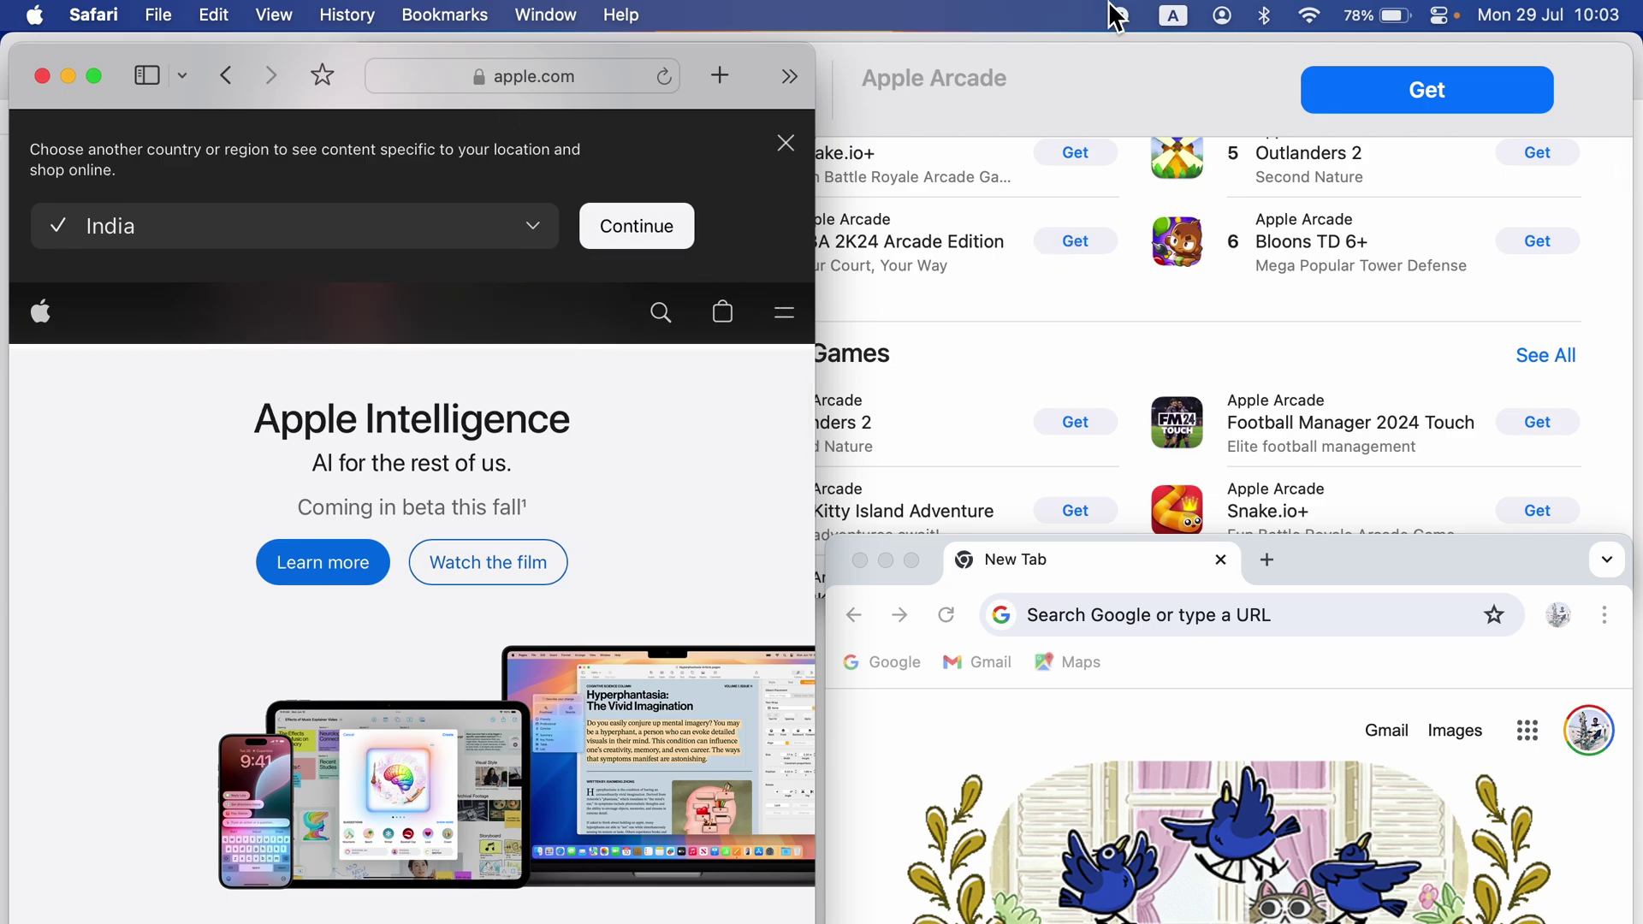
Step: Activate each tiled window, opening and closing Chrome's doodle search tab and scrolling App Store and Safari
click(1405, 569)
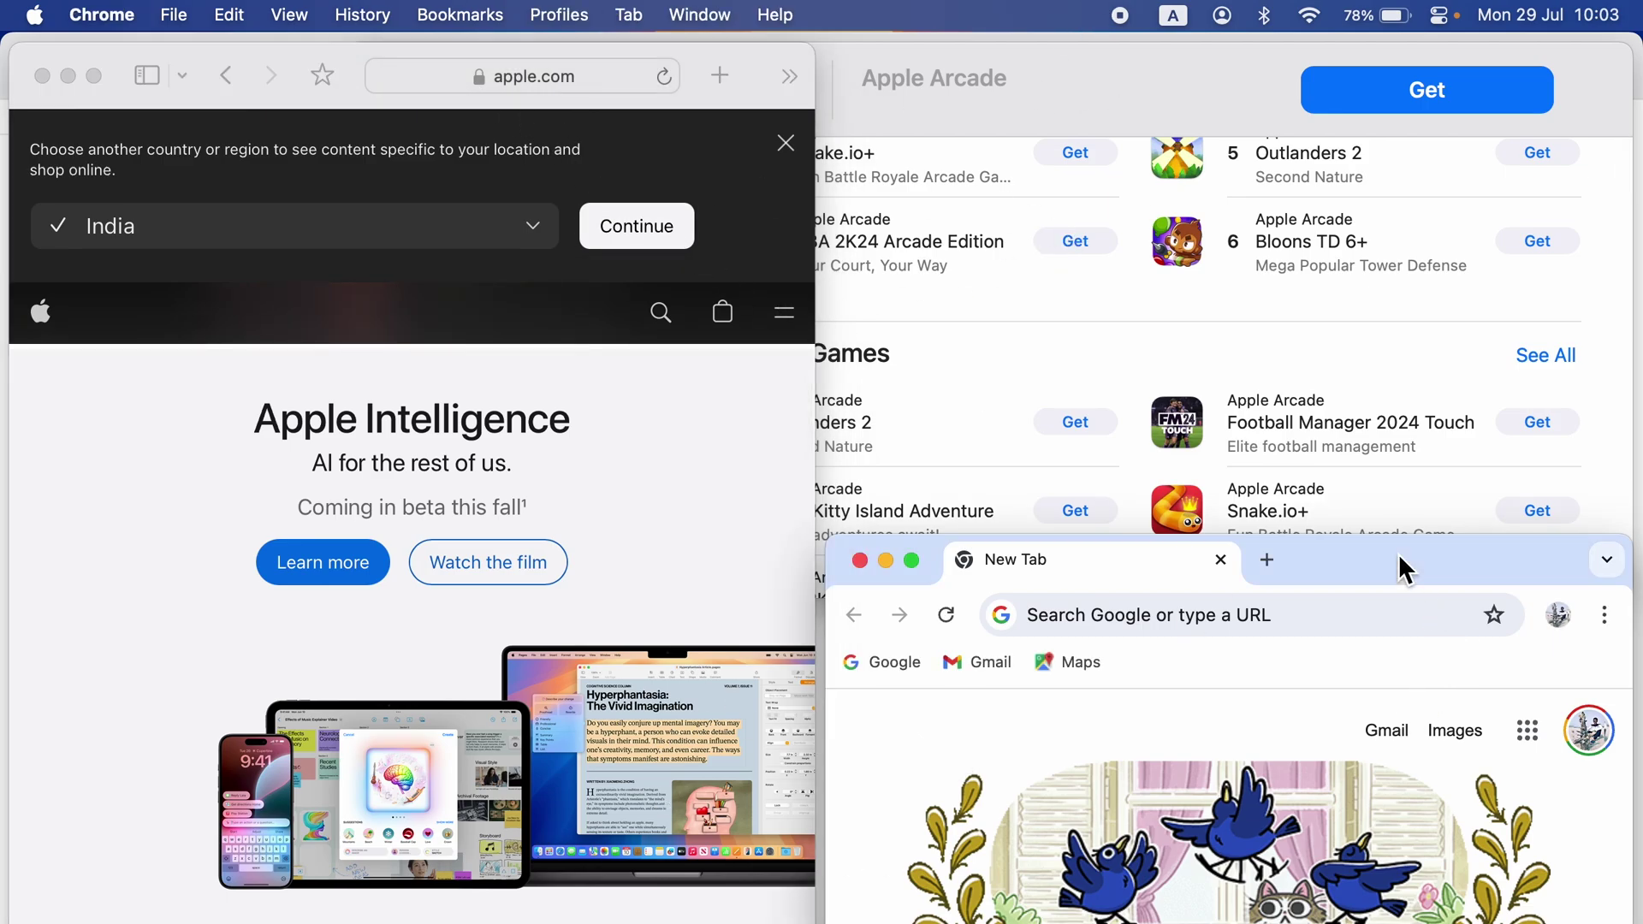
click(1232, 852)
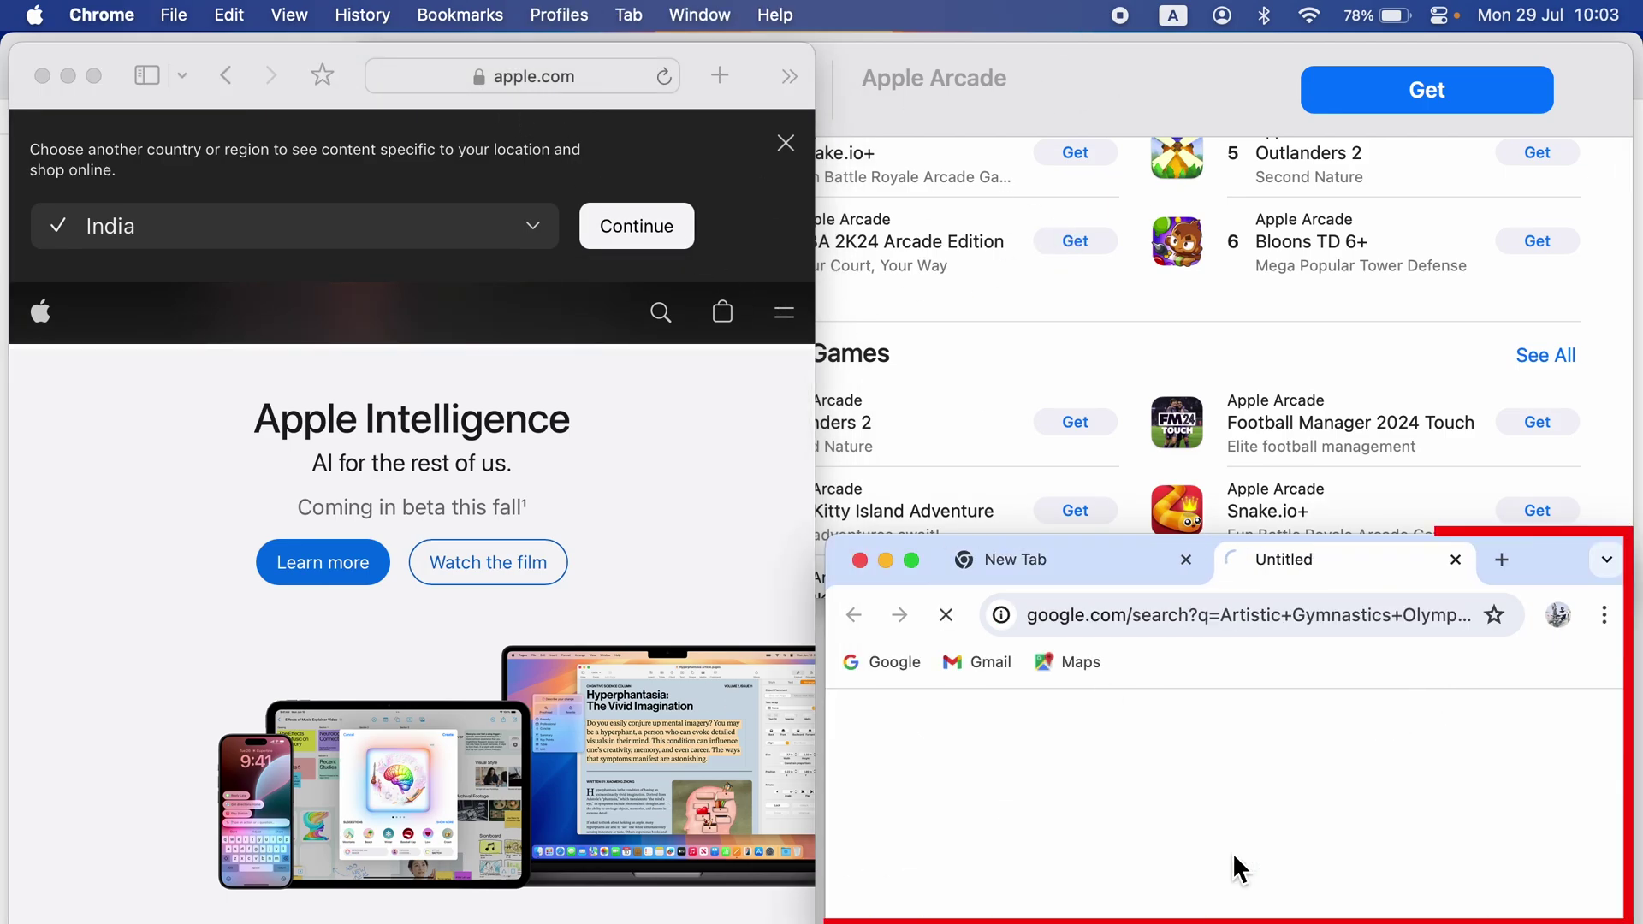
click(1454, 559)
click(1157, 58)
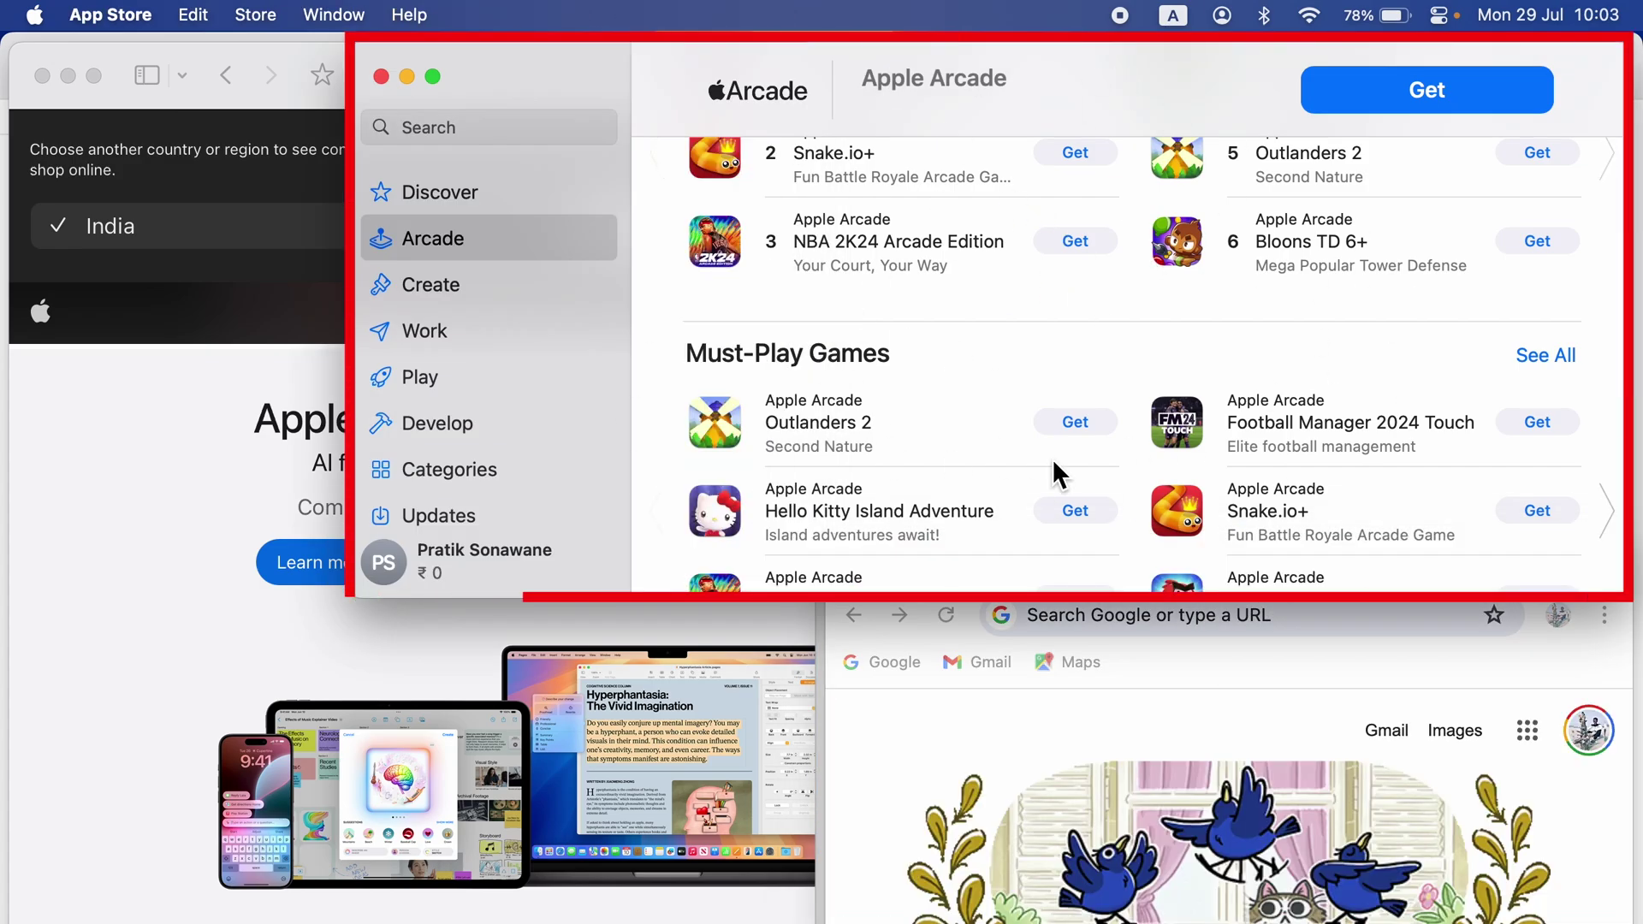
scroll(1112, 404, down, 10)
scroll(1109, 389, up, 5)
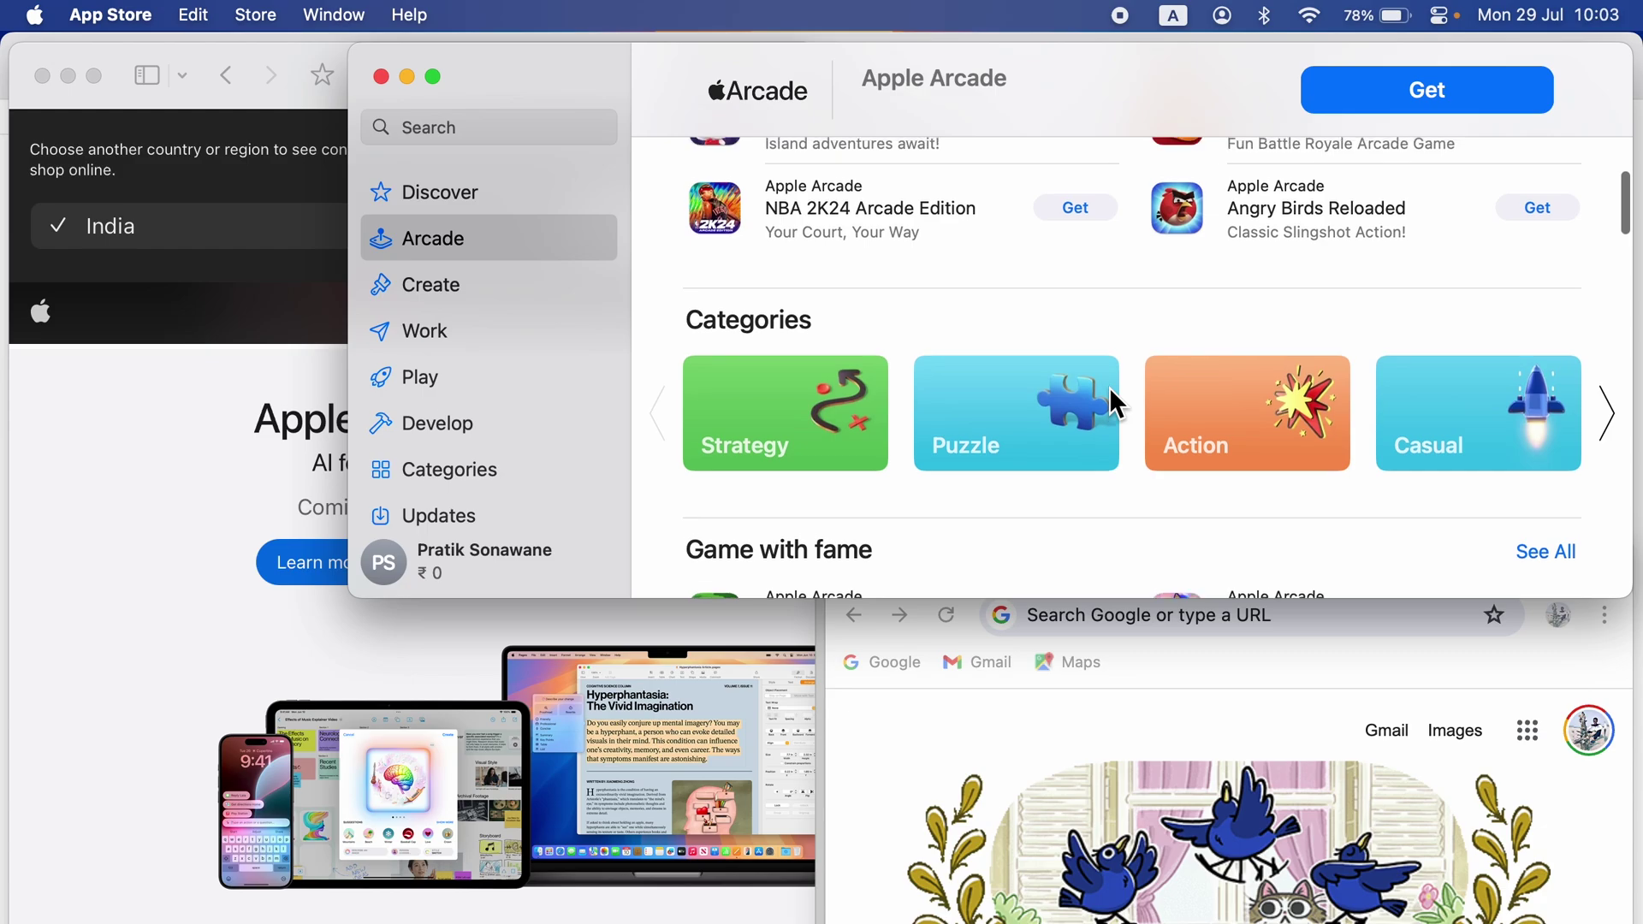
click(137, 539)
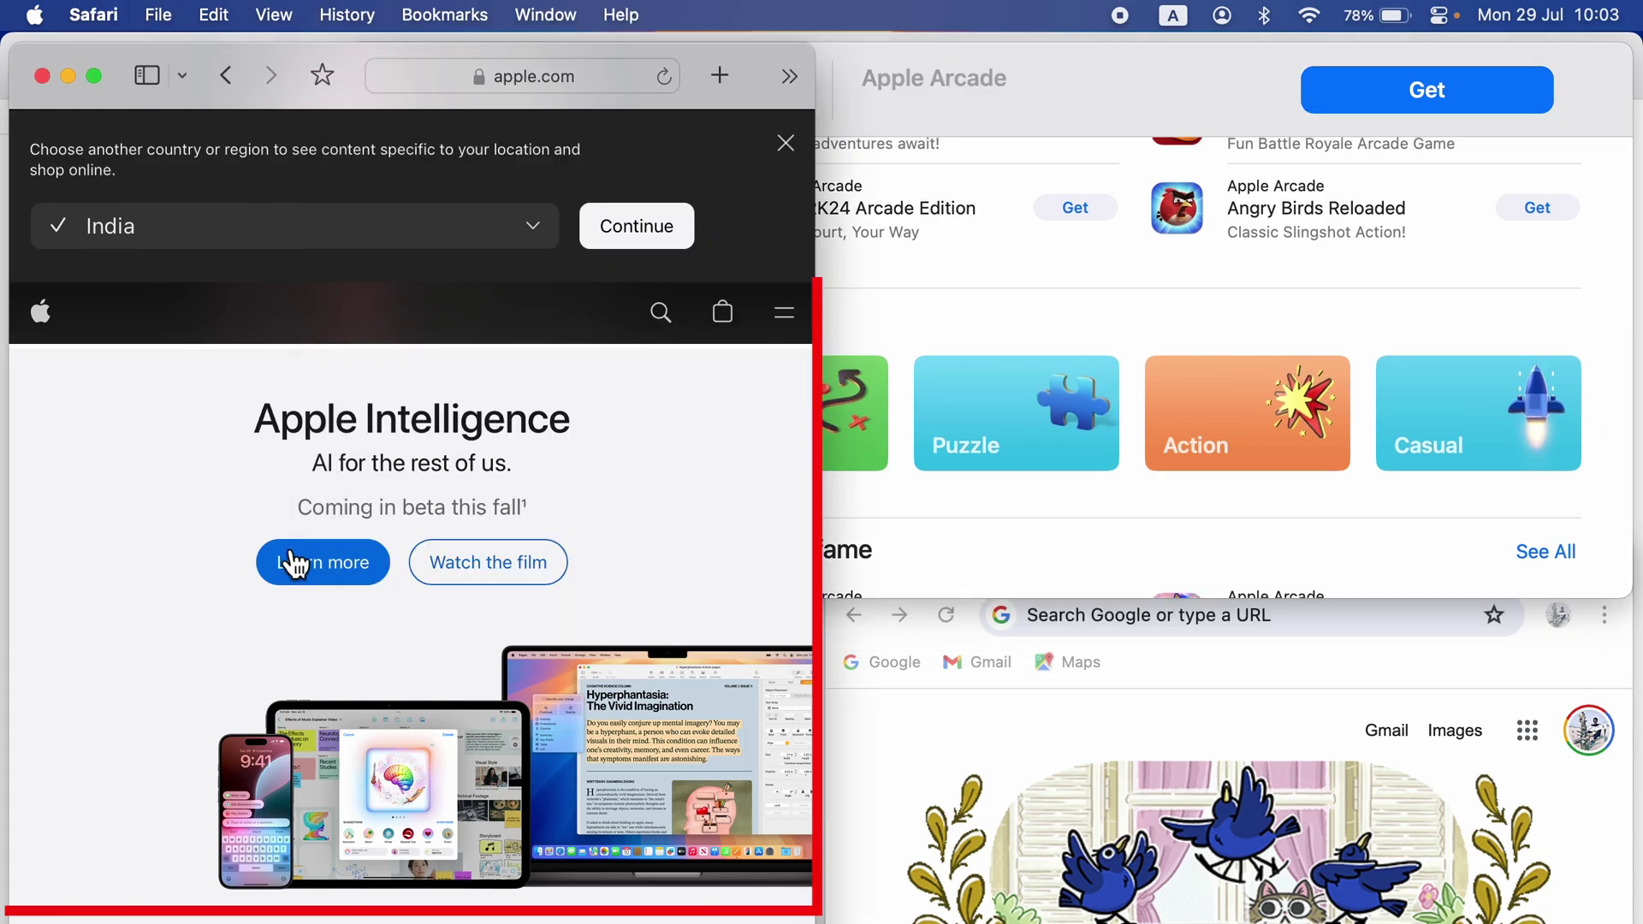
scroll(300, 620, down, 15)
scroll(300, 614, up, 15)
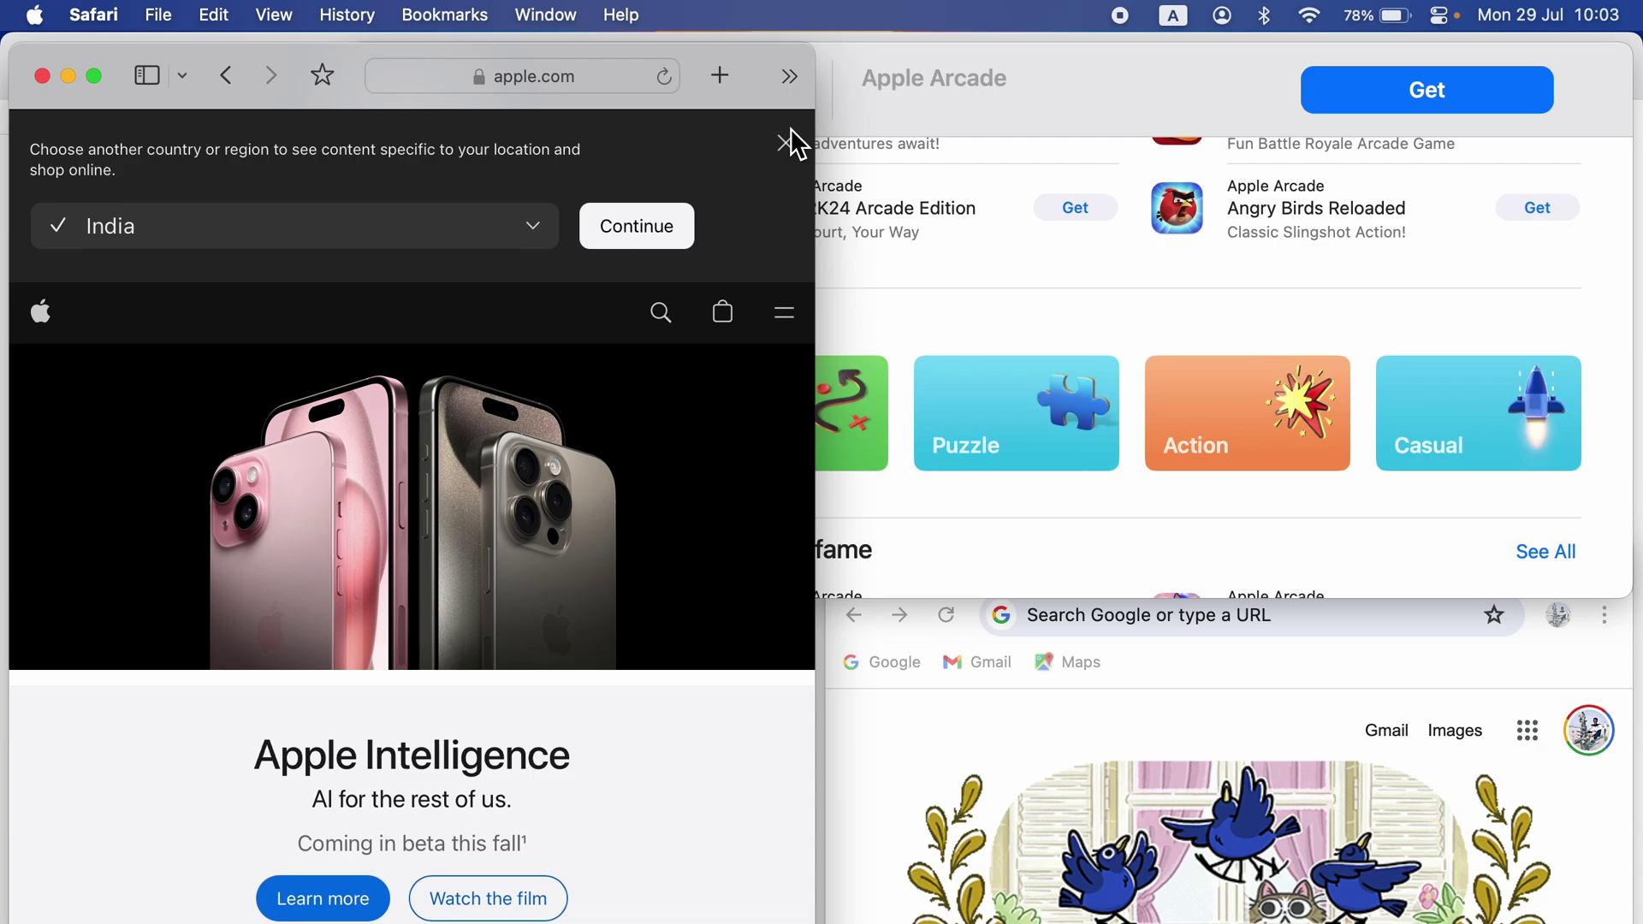
Step: Switch between App Store and Chrome, then zoom App Store to fill the screen
click(1074, 73)
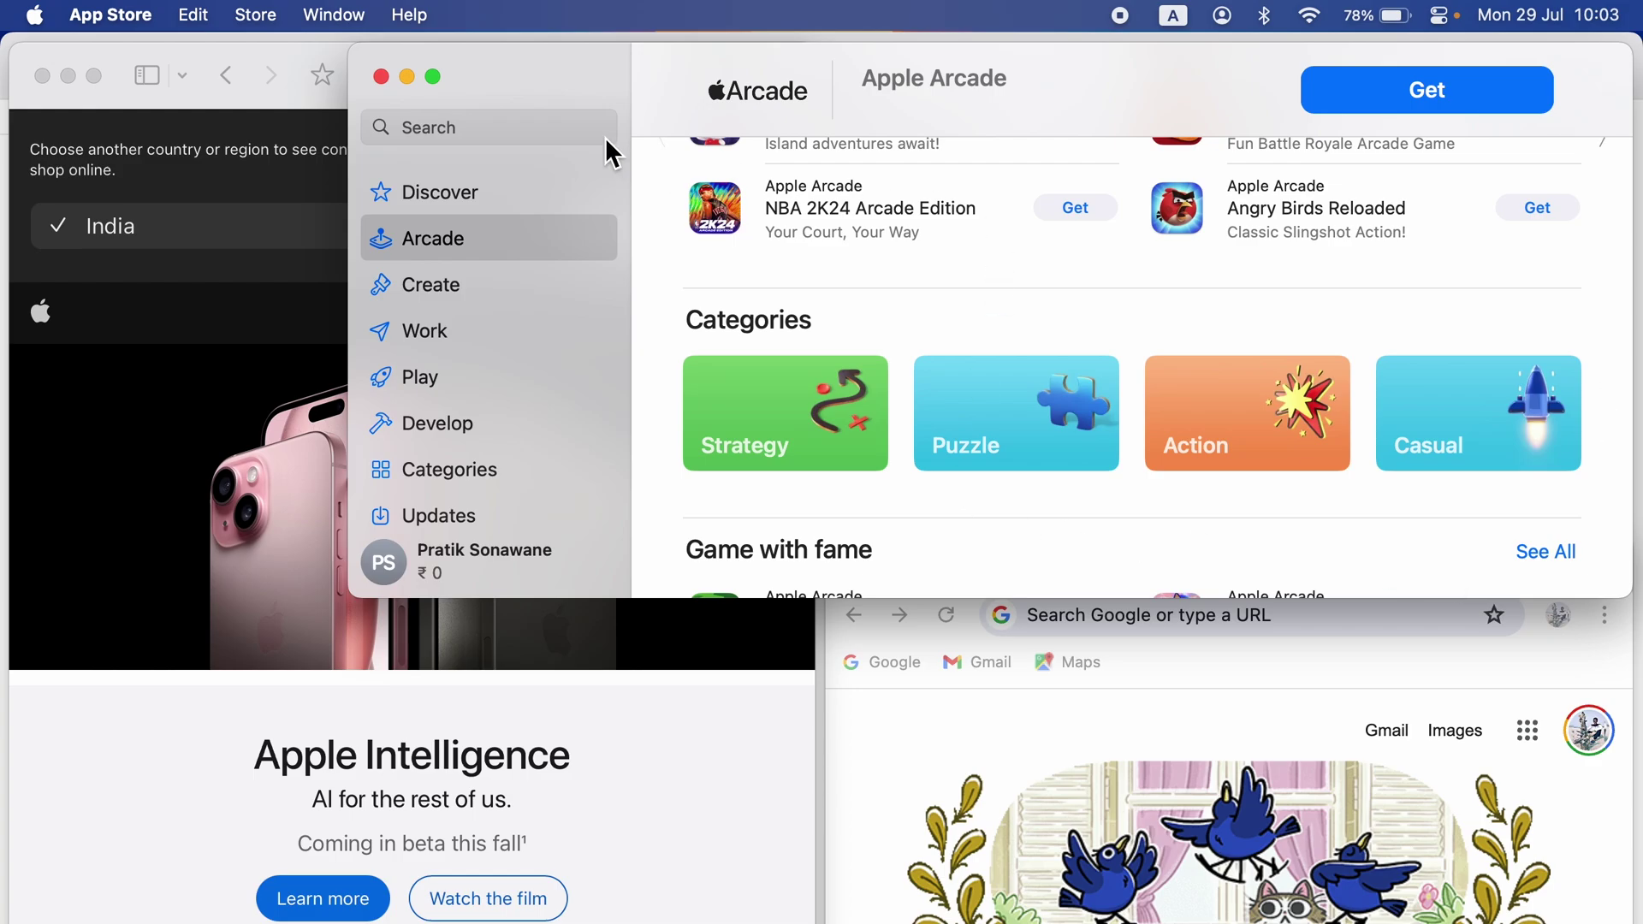
click(872, 789)
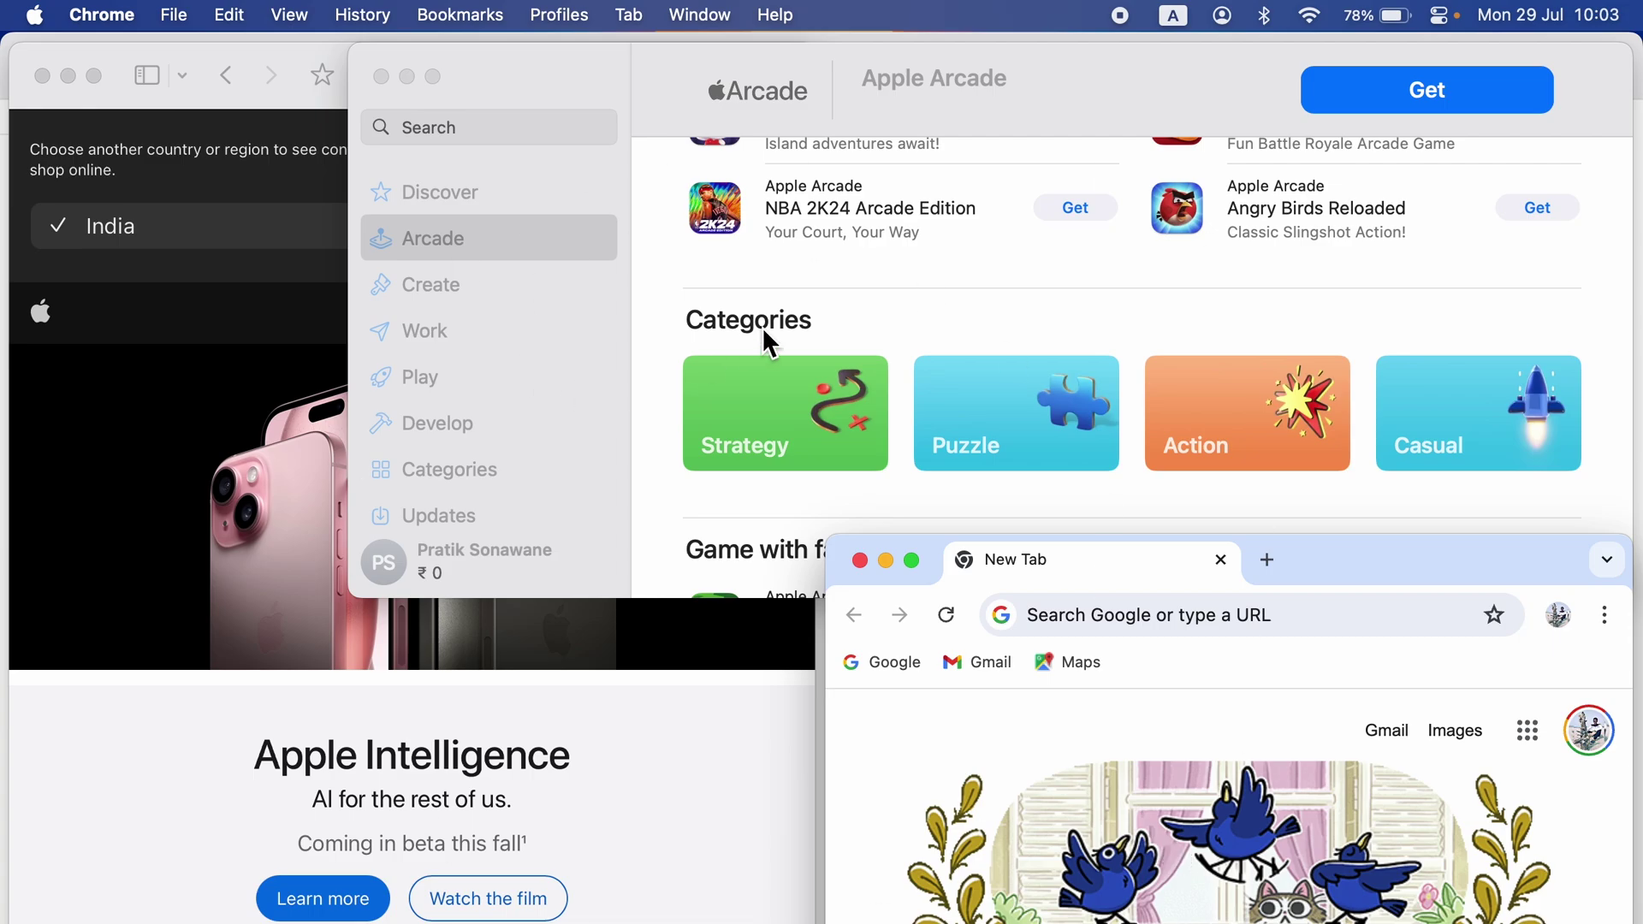
double_click(574, 67)
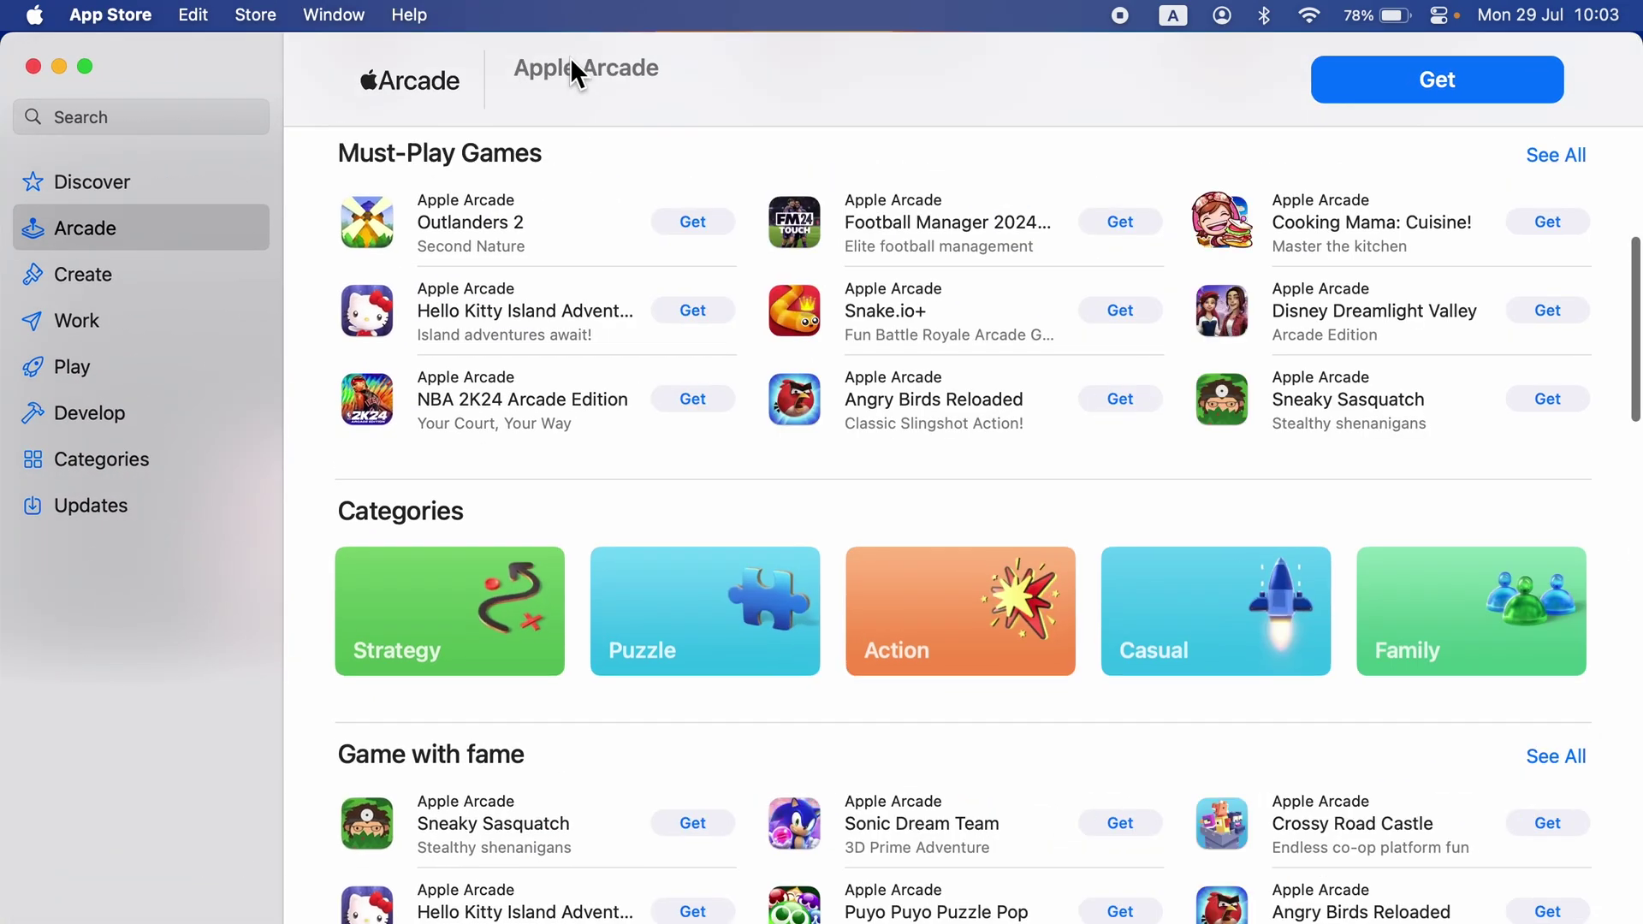
Step: Tile App Store, Notes, Safari and Chrome into quadrants, activate each, then restore App Store full screen
mouse_move(86, 66)
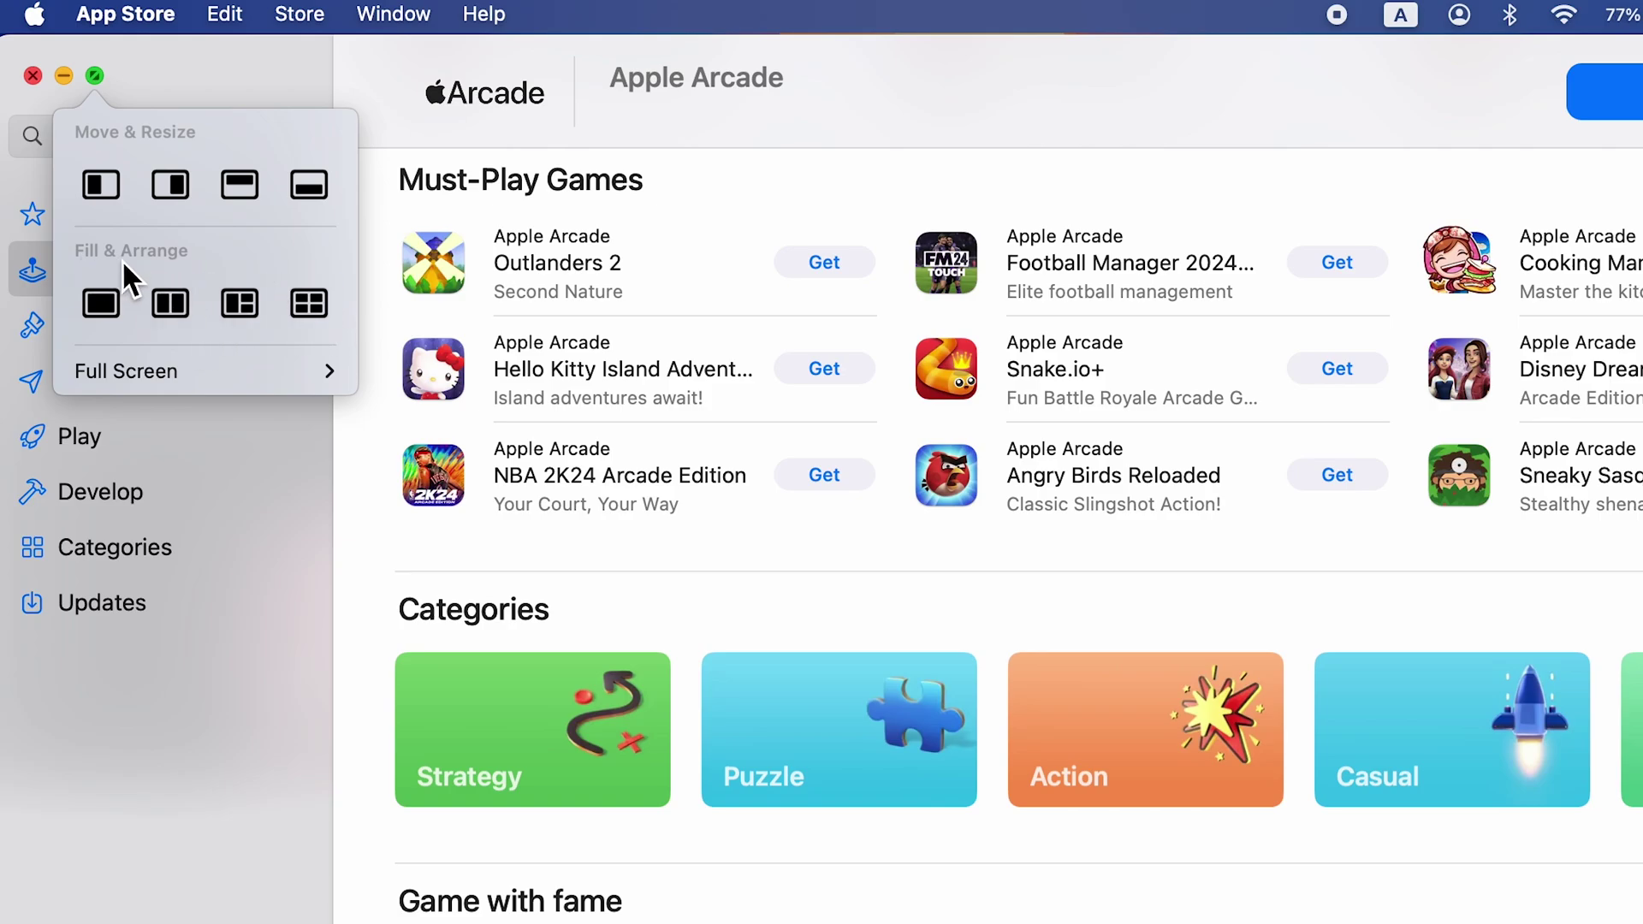
click(309, 303)
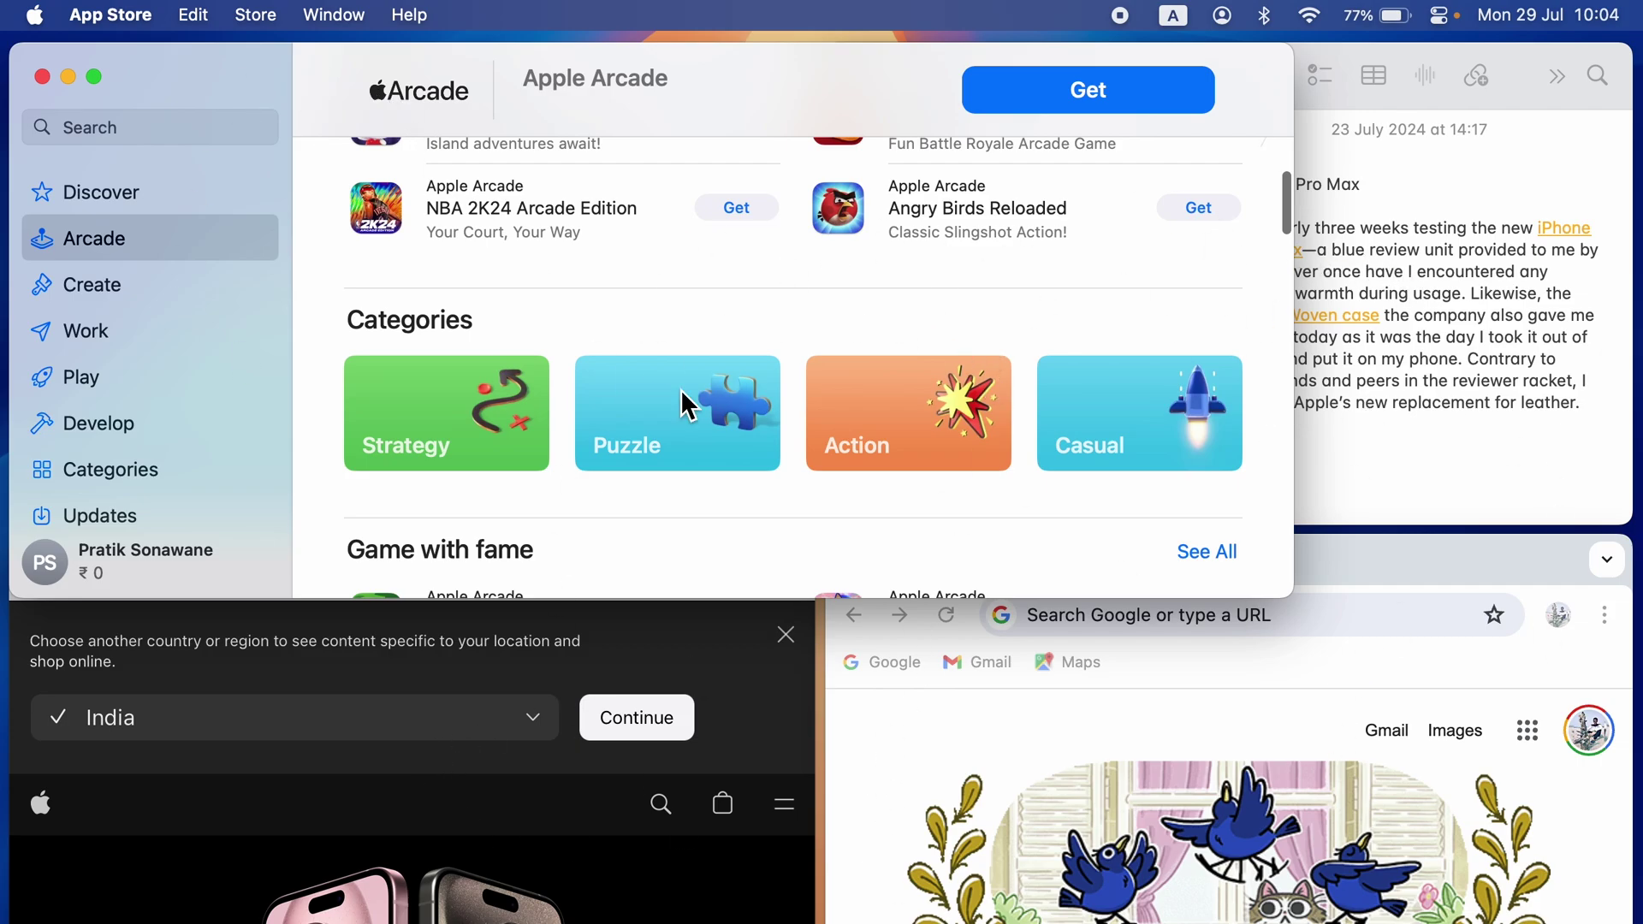
click(488, 770)
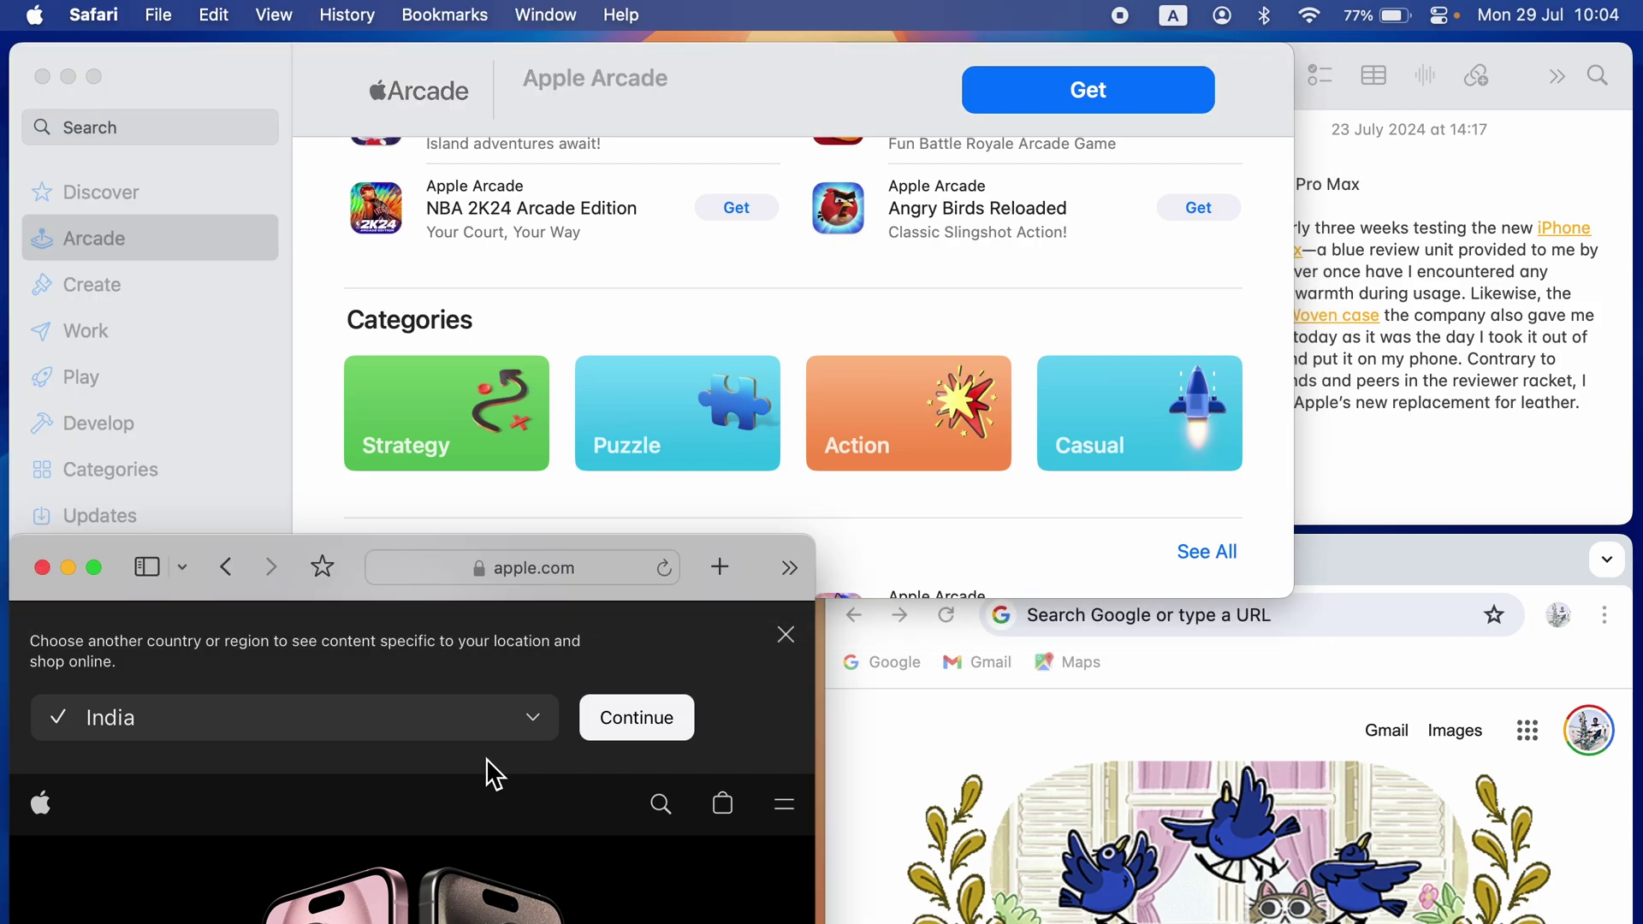
click(1202, 890)
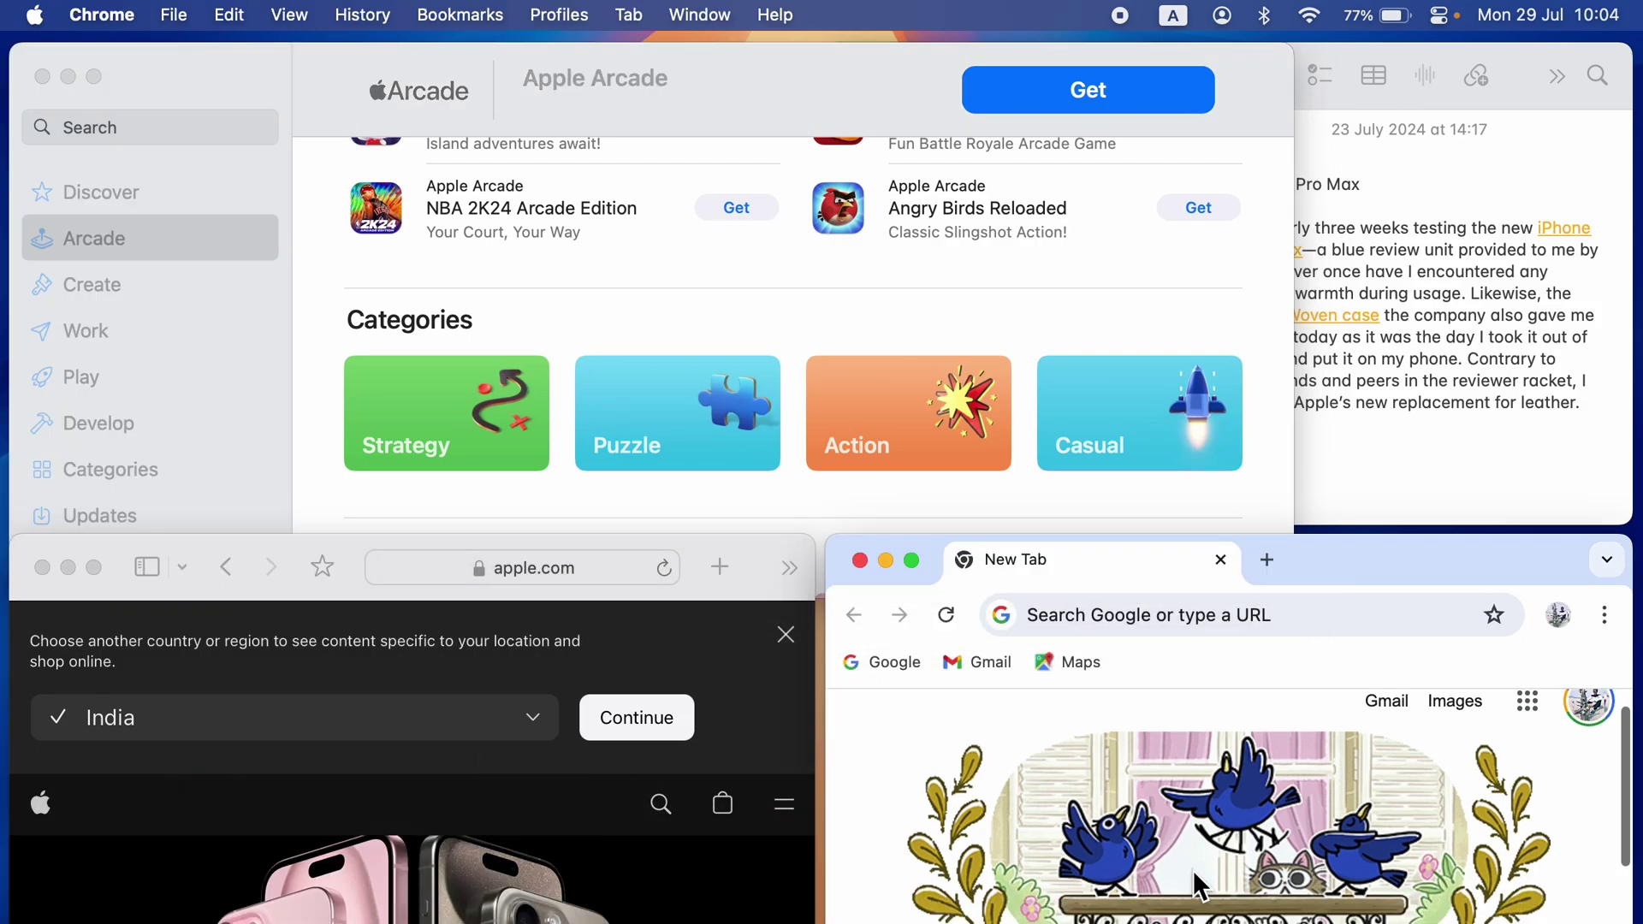
click(1496, 305)
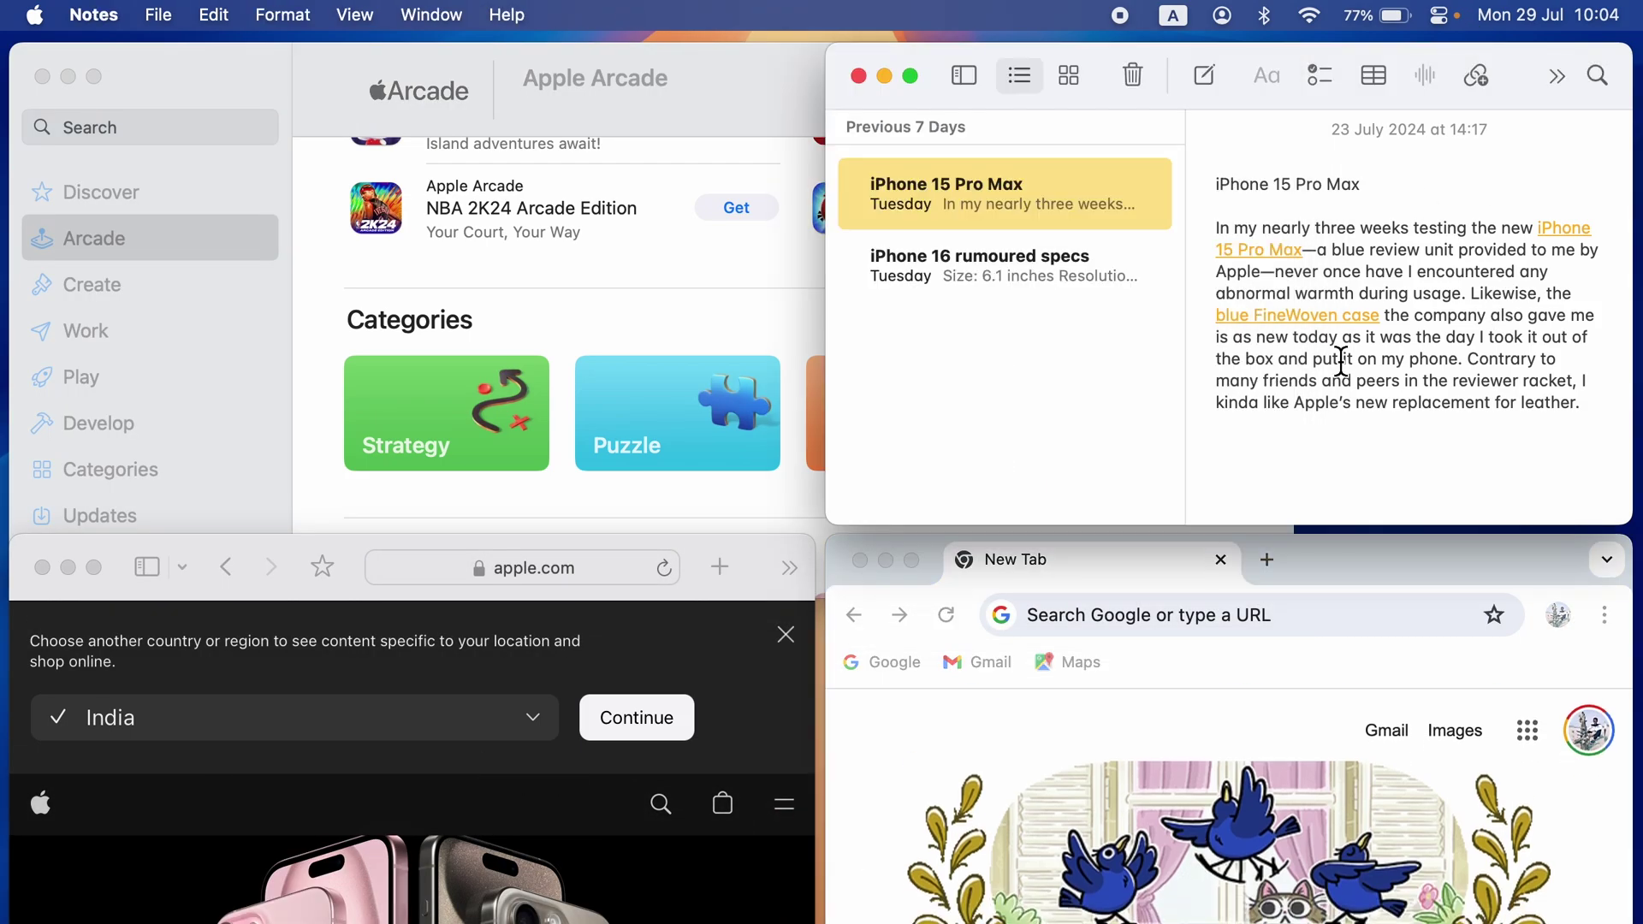
click(273, 82)
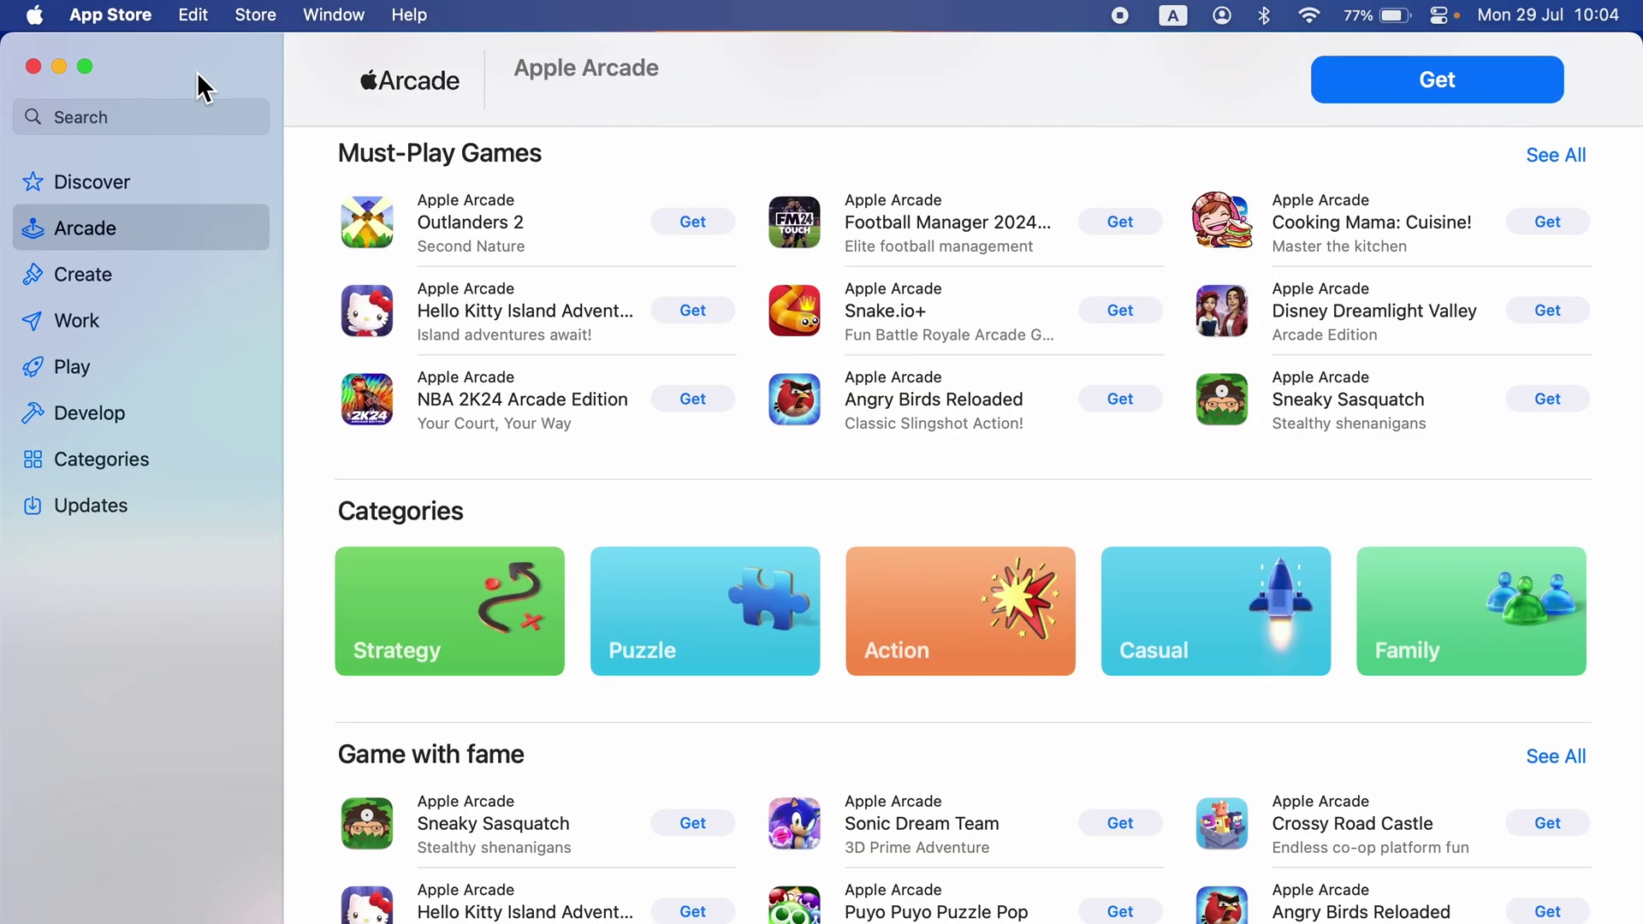
Step: Hide the App Store and Notes windows with Cmd+H, then clear the rest to reveal the desktop
key(super+h)
click(196, 71)
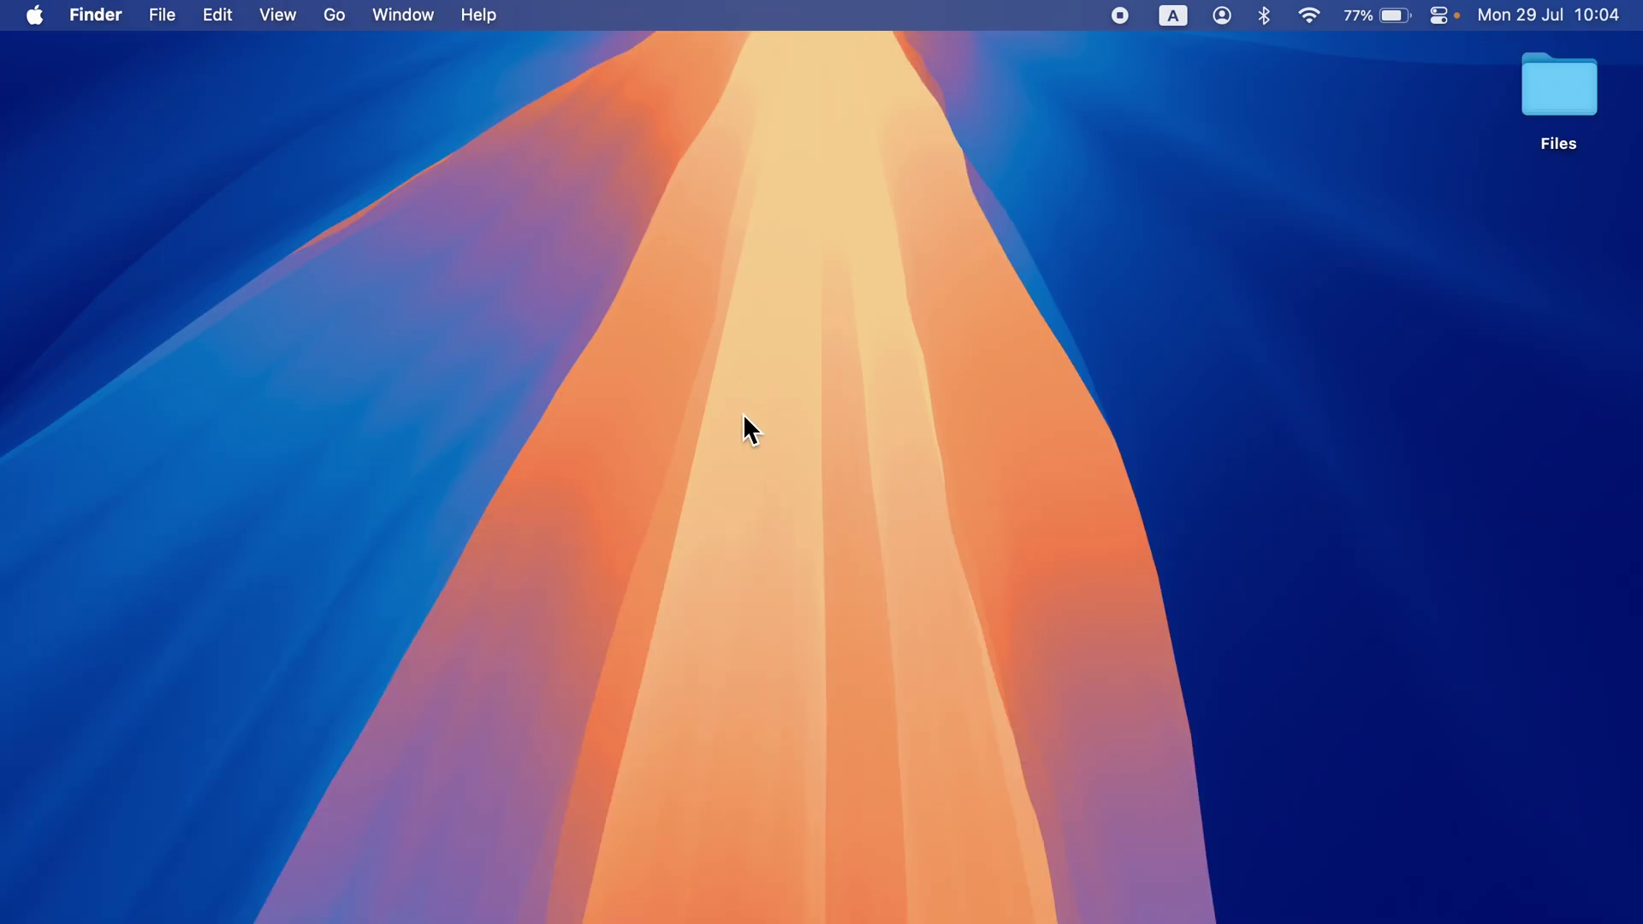